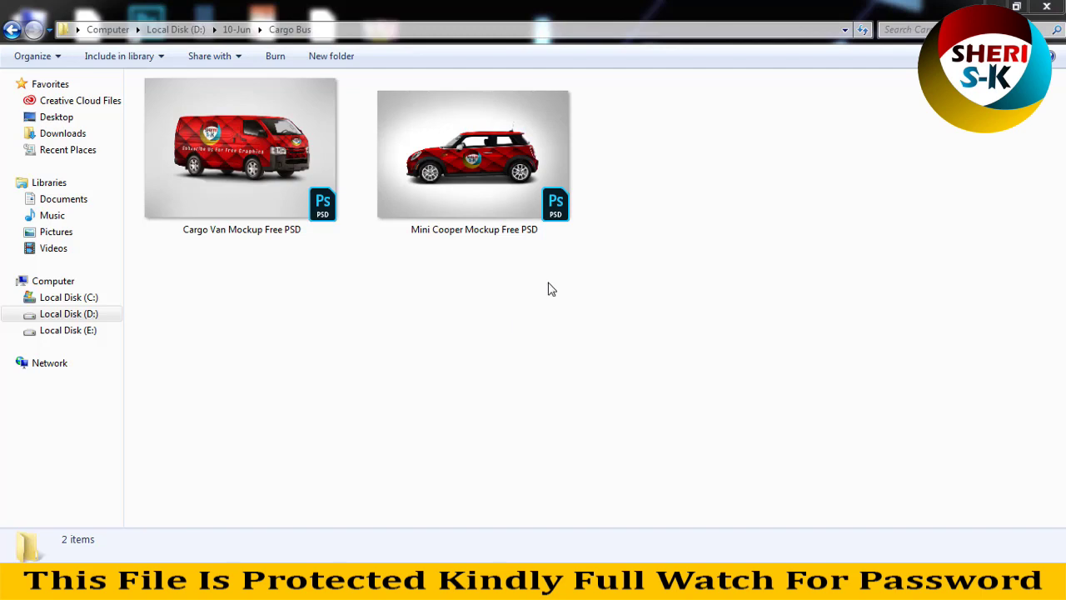
Step: Open Cargo Van Mockup Free PSD from Windows Explorer with Adobe Photoshop CC 2018
right_click(282, 178)
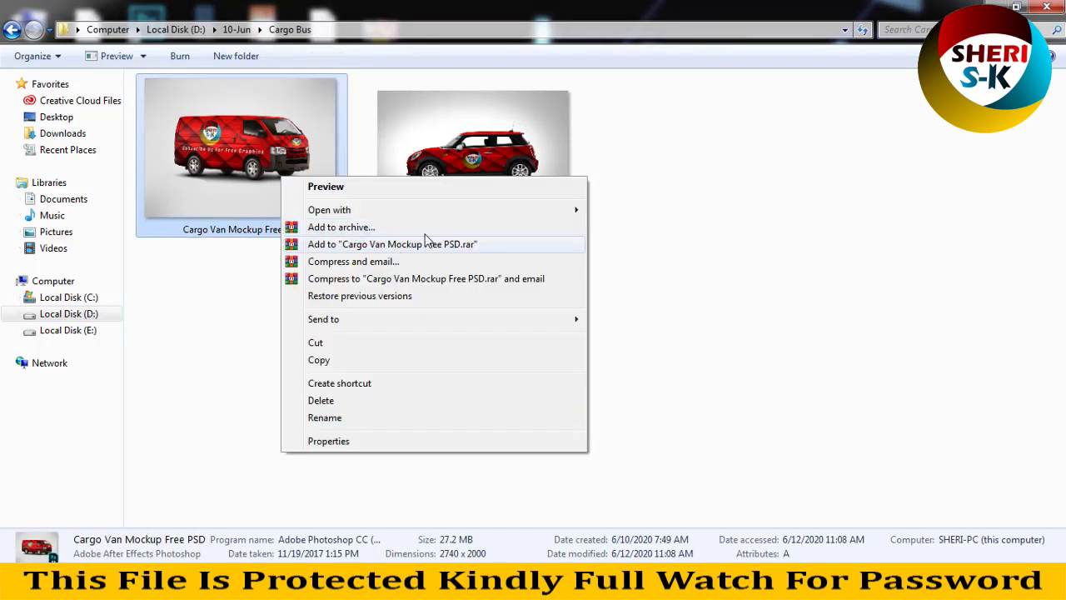
click(638, 231)
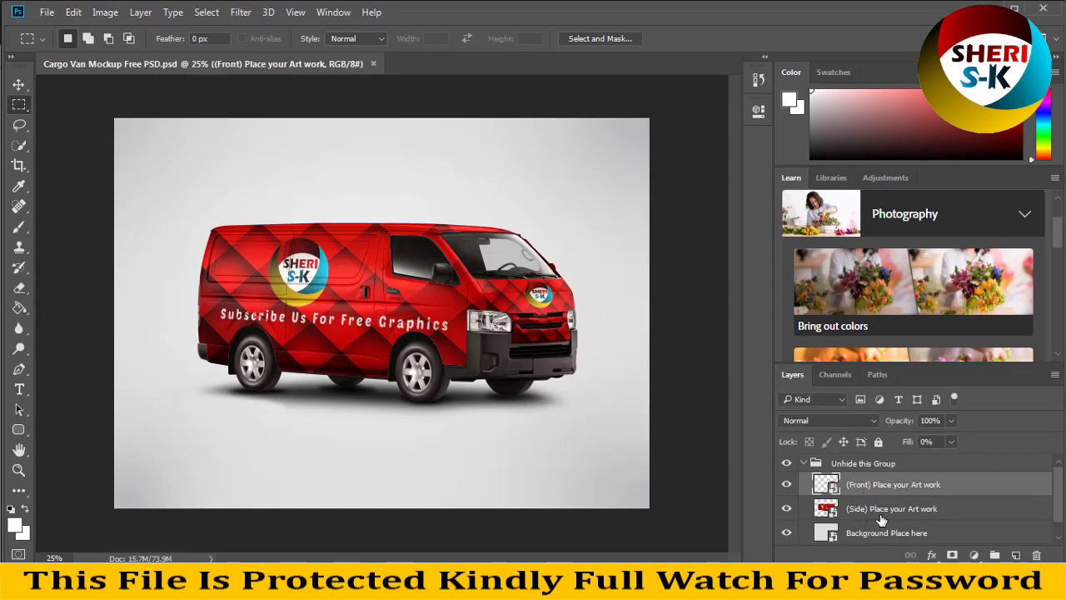
Step: Open the '(Side) Place your Art work' smart object as Layer 321.psb
scroll(917, 526, down, 1)
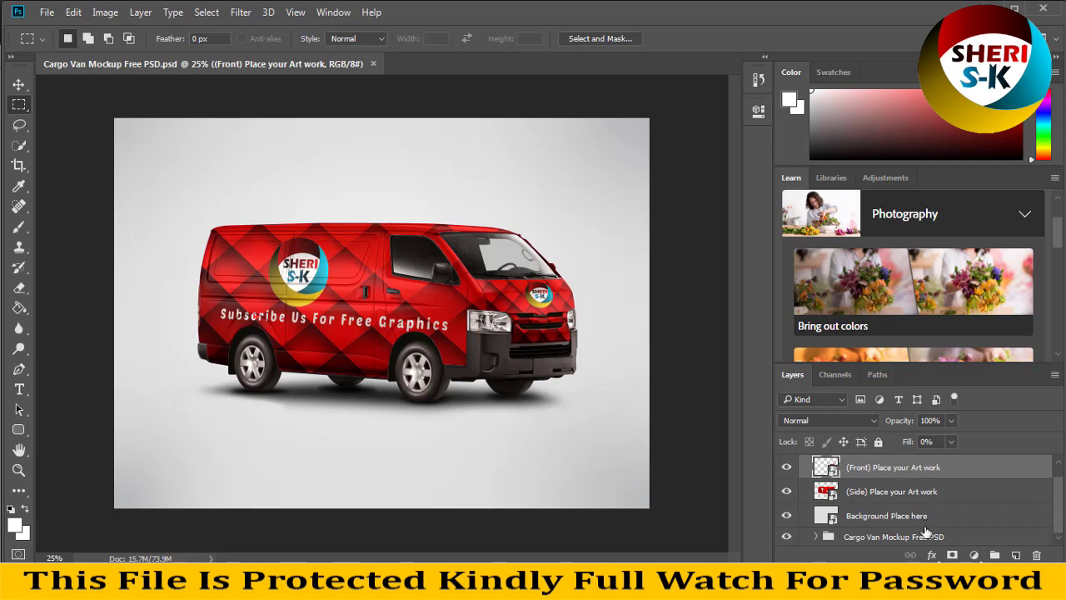
click(820, 530)
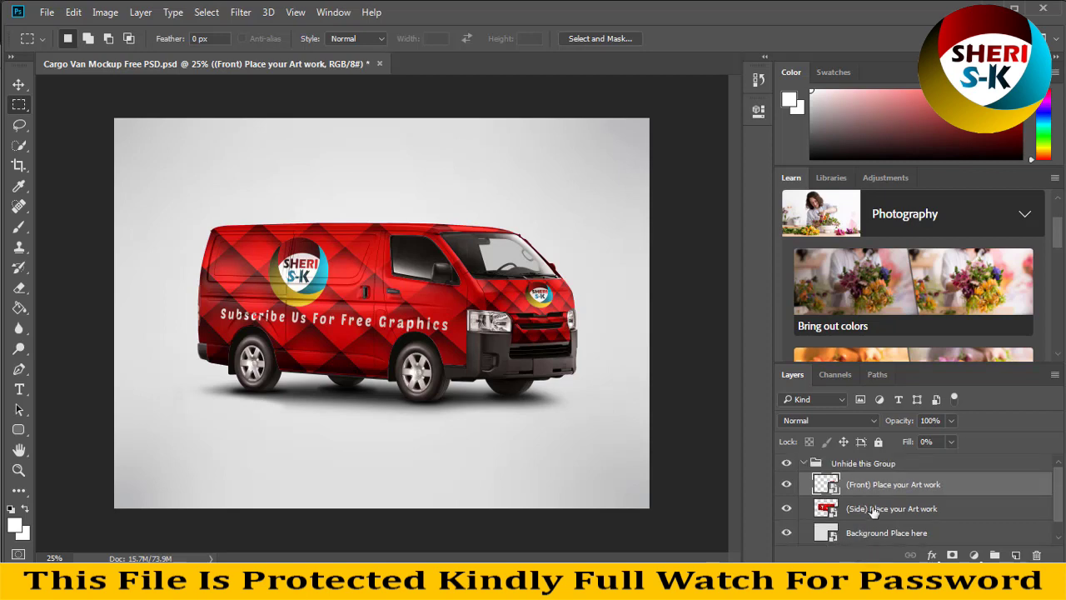
scroll(860, 493, down, 1)
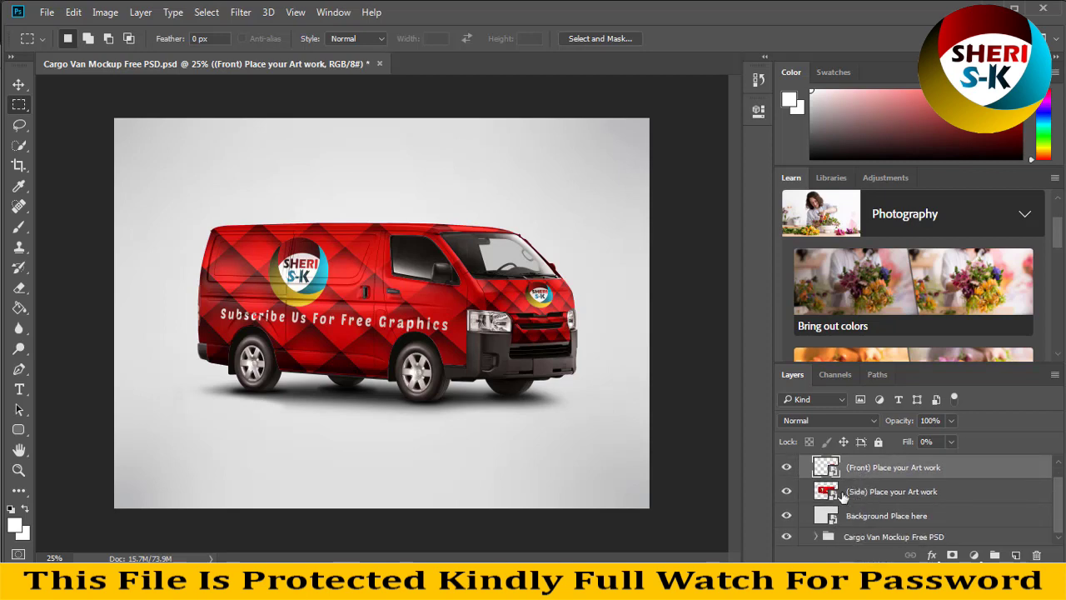
click(837, 495)
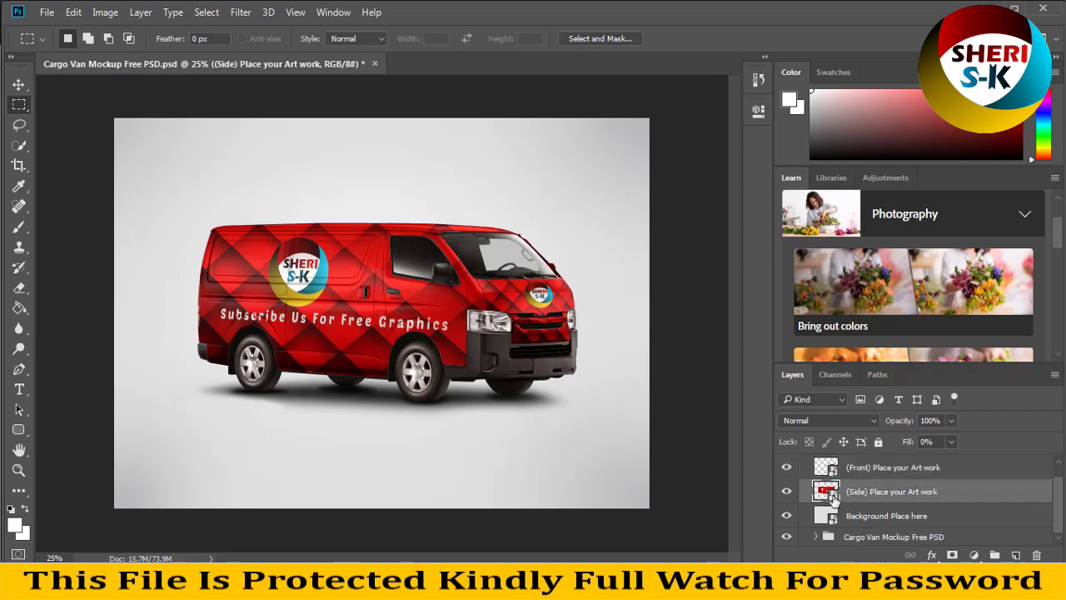
double_click(829, 494)
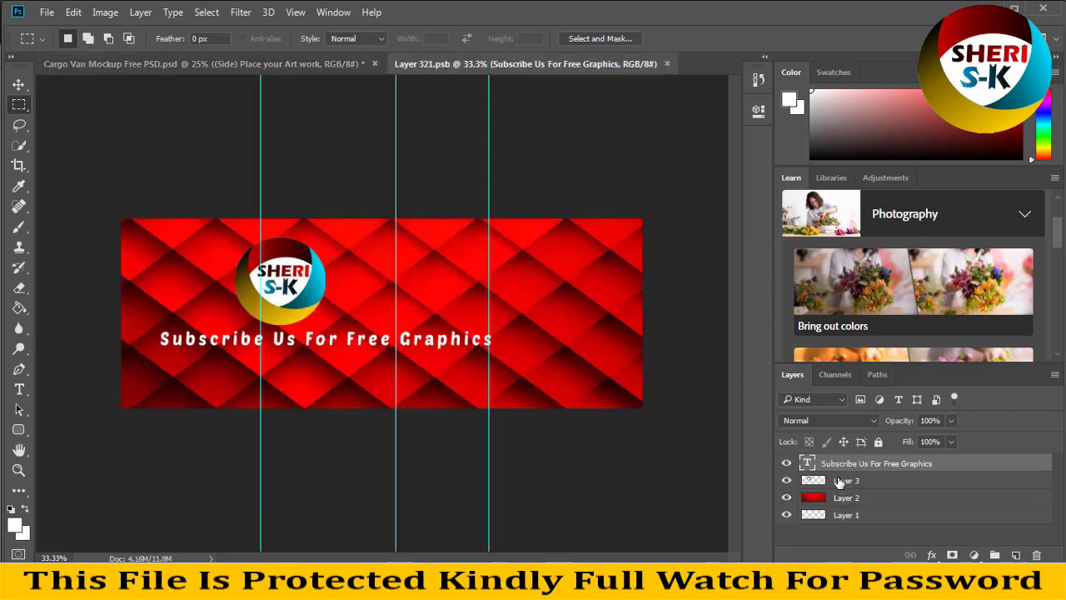
Step: Reposition Layer 3's SHERI S-K logo on the side banner, saving to update the van
click(839, 483)
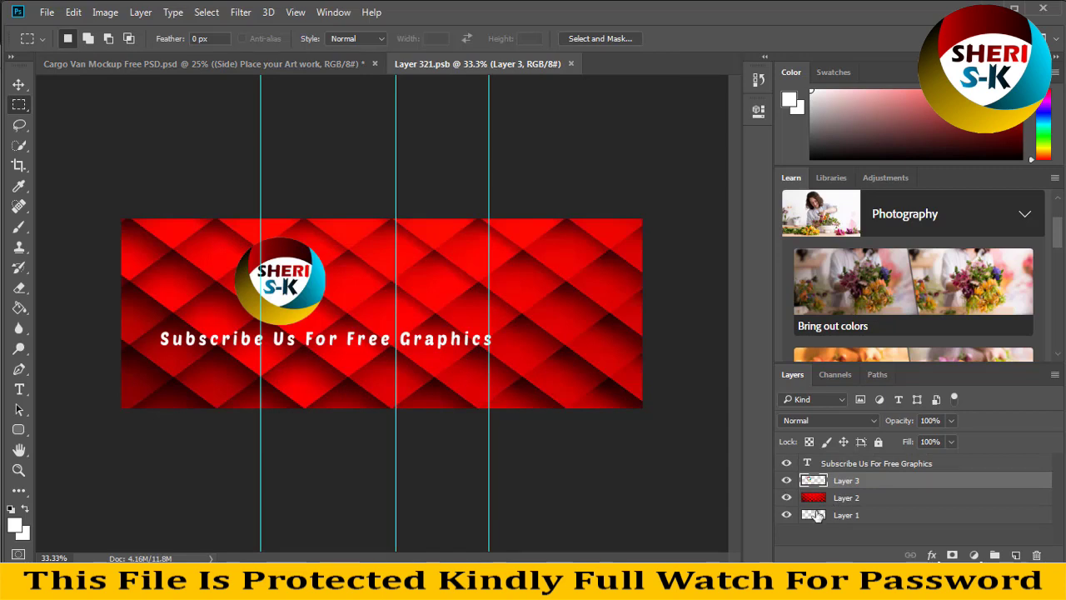
click(18, 84)
drag(293, 265, 440, 265)
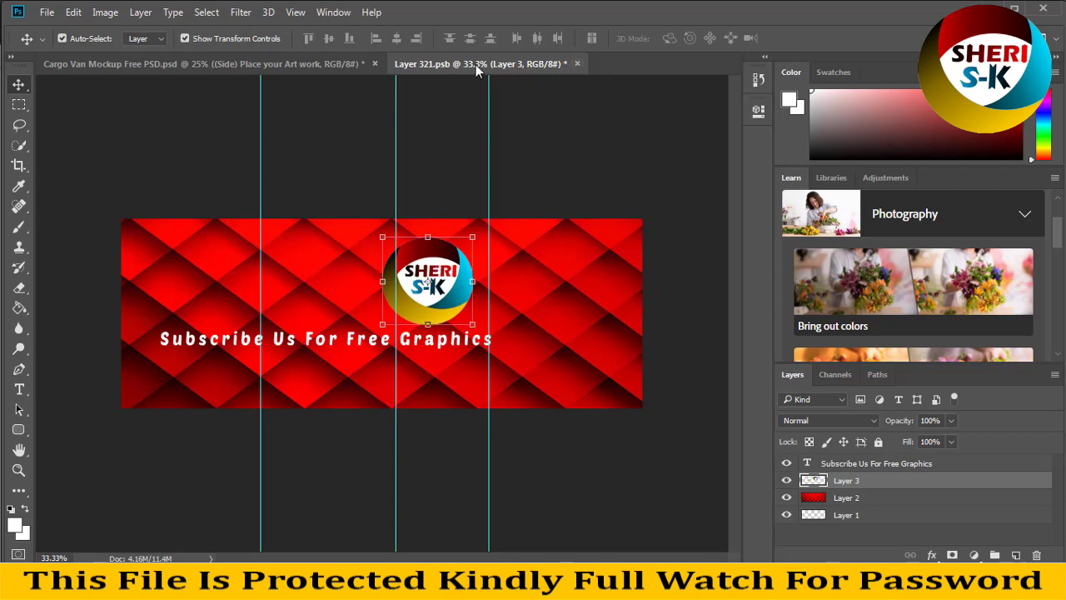
drag(579, 65, 522, 125)
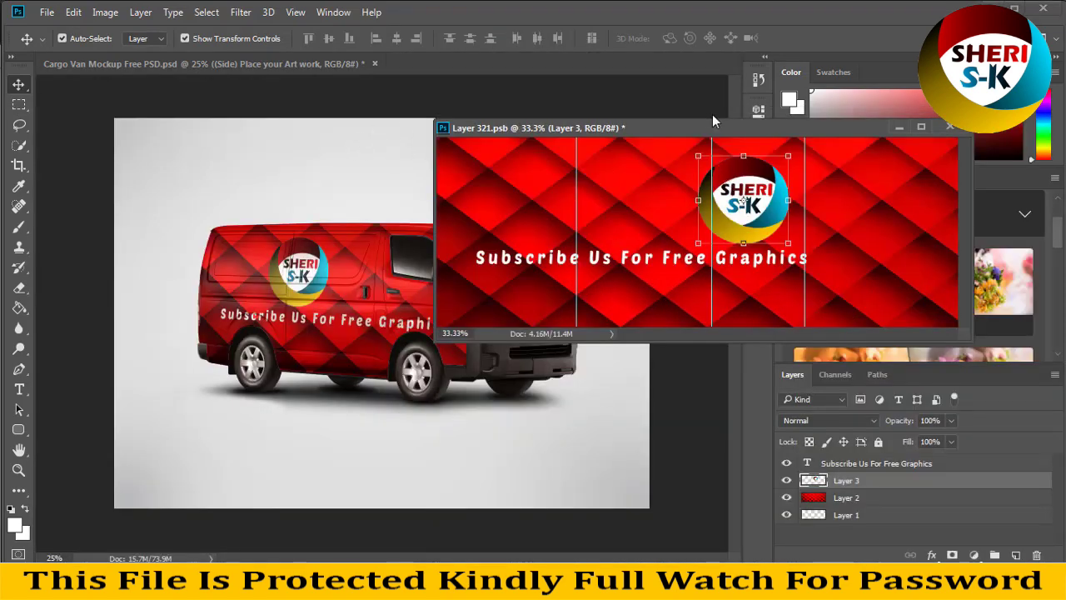
mouse_move(706, 131)
mouse_down()
mouse_move(806, 73)
mouse_move(793, 58)
mouse_up()
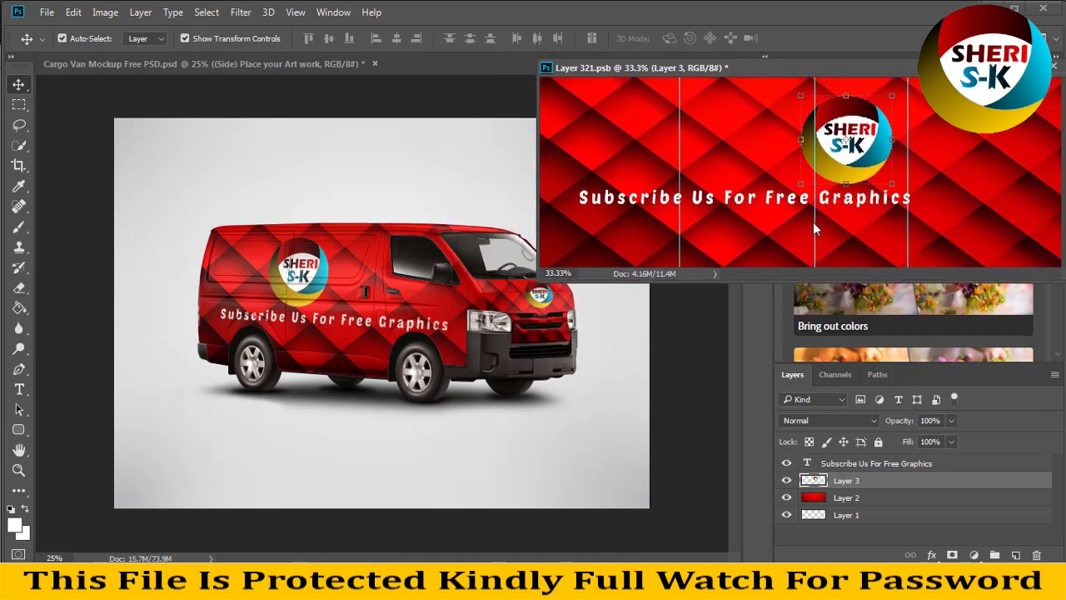
key(ctrl)
key(ctrl+s)
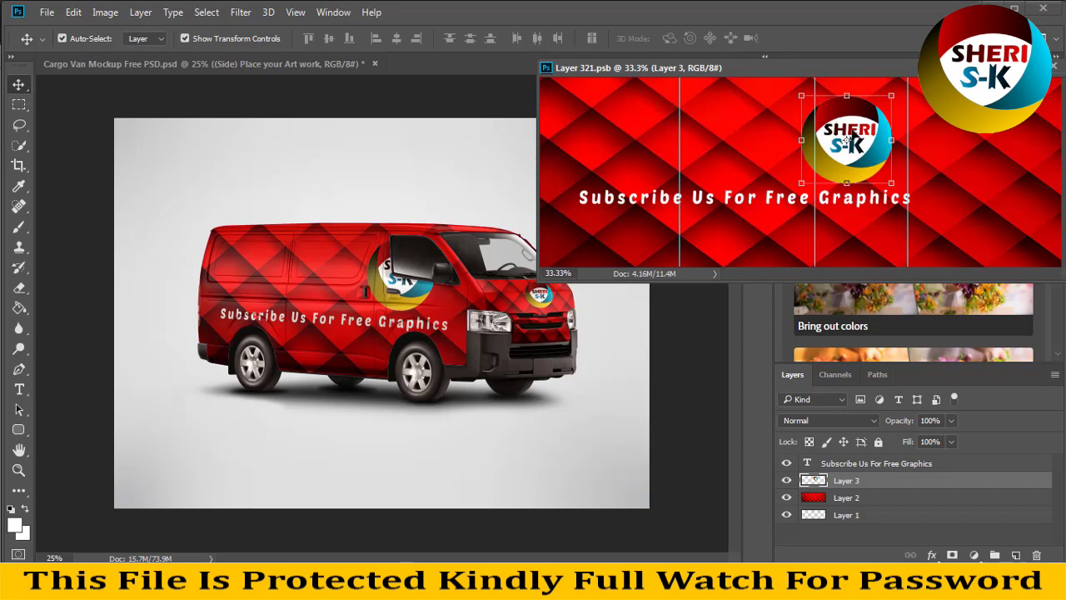
drag(865, 131, 775, 131)
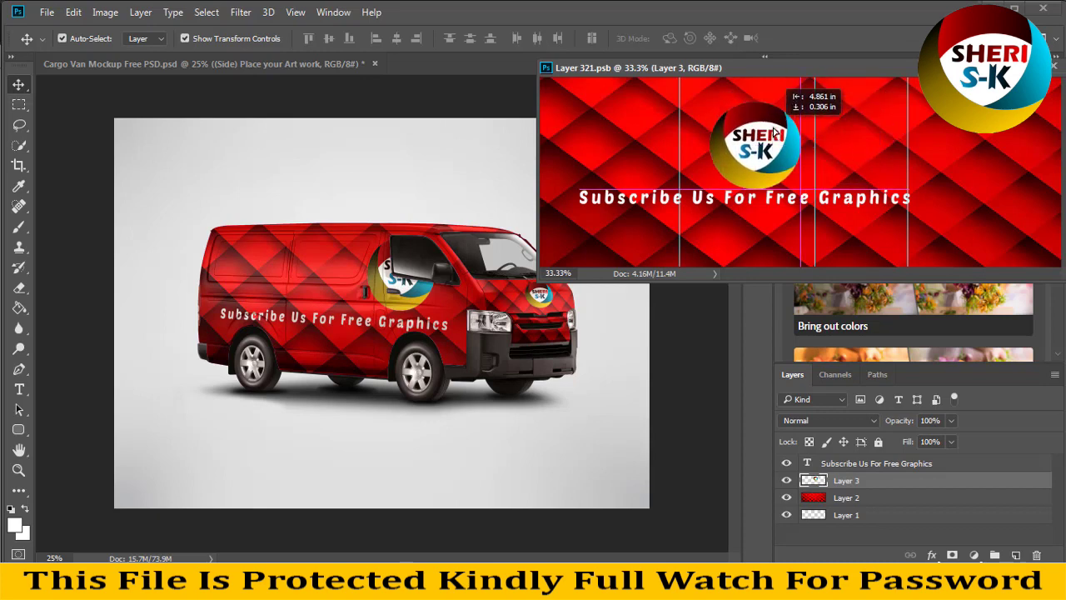
drag(773, 131, 763, 132)
key(ctrl+s)
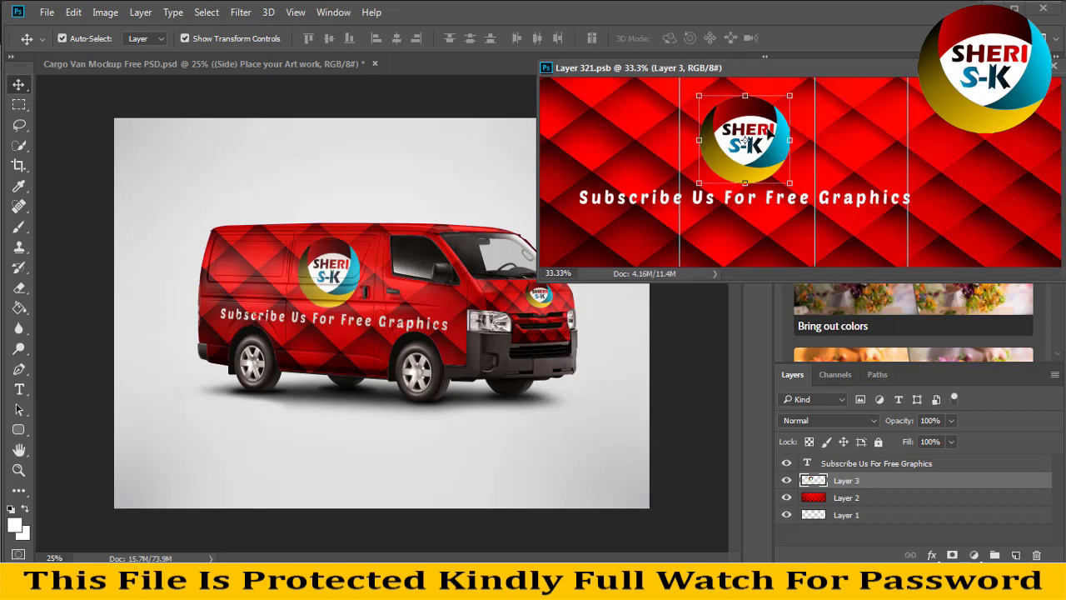
Step: Nudge the 'Subscribe Us For Free Graphics' slogan, save, and close Layer 321.psb
click(824, 202)
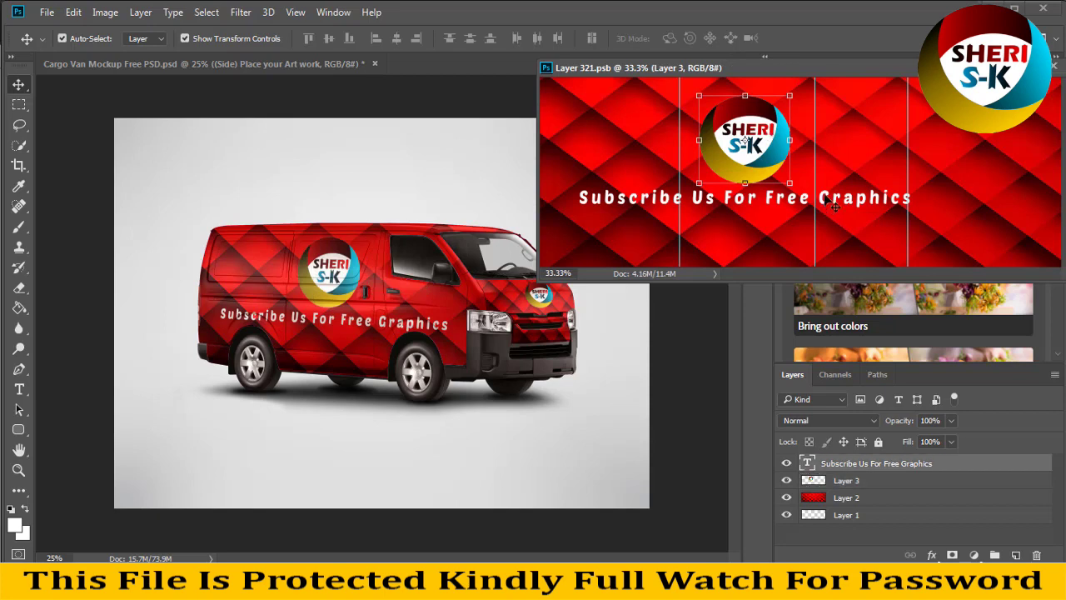
drag(825, 202, 828, 211)
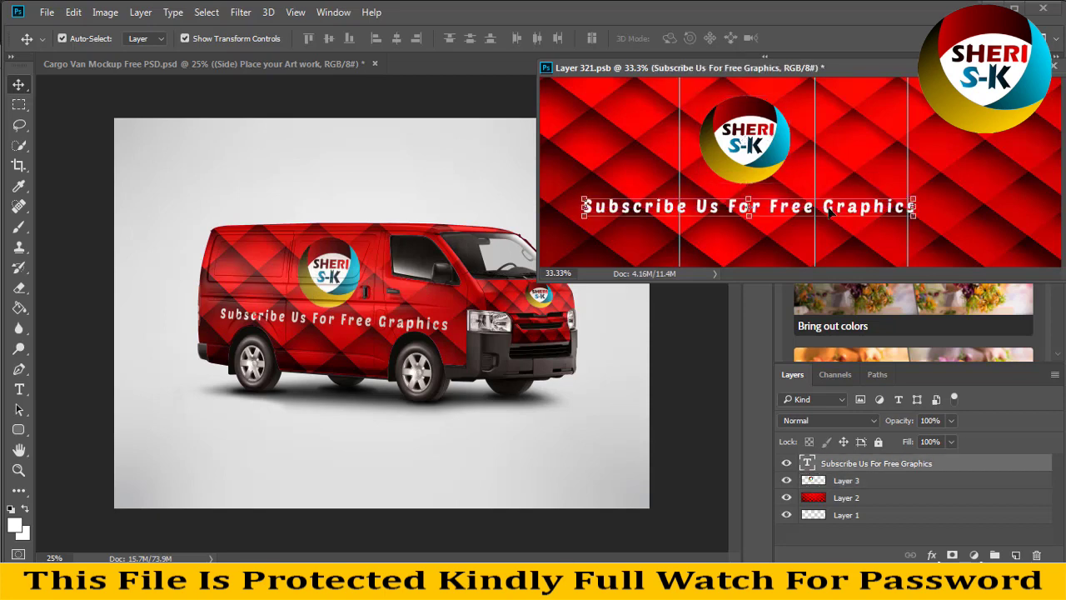
click(828, 212)
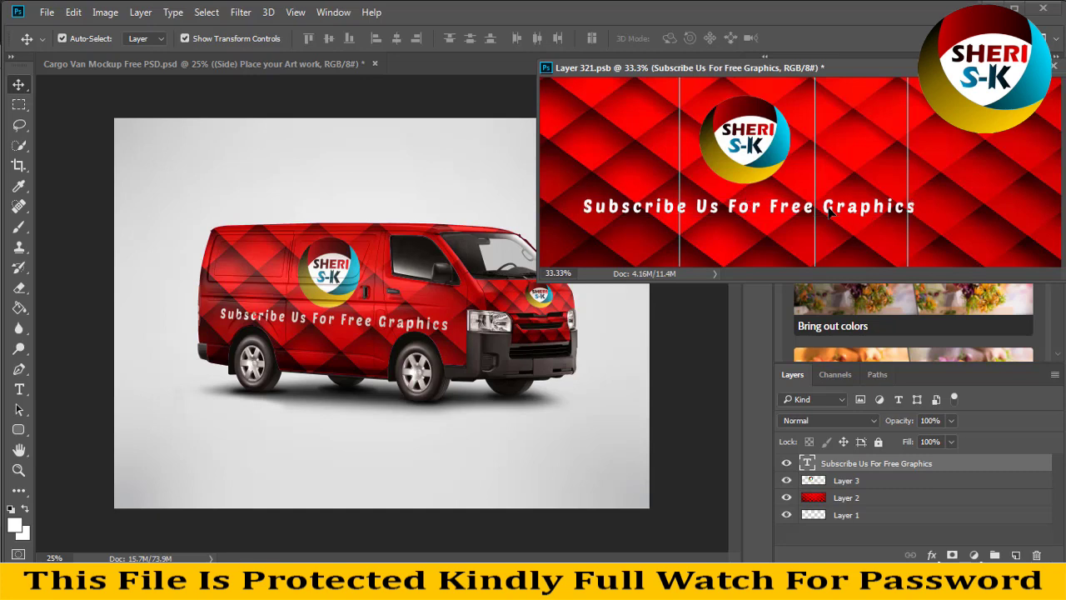
drag(827, 206, 827, 201)
key(ctrl+s)
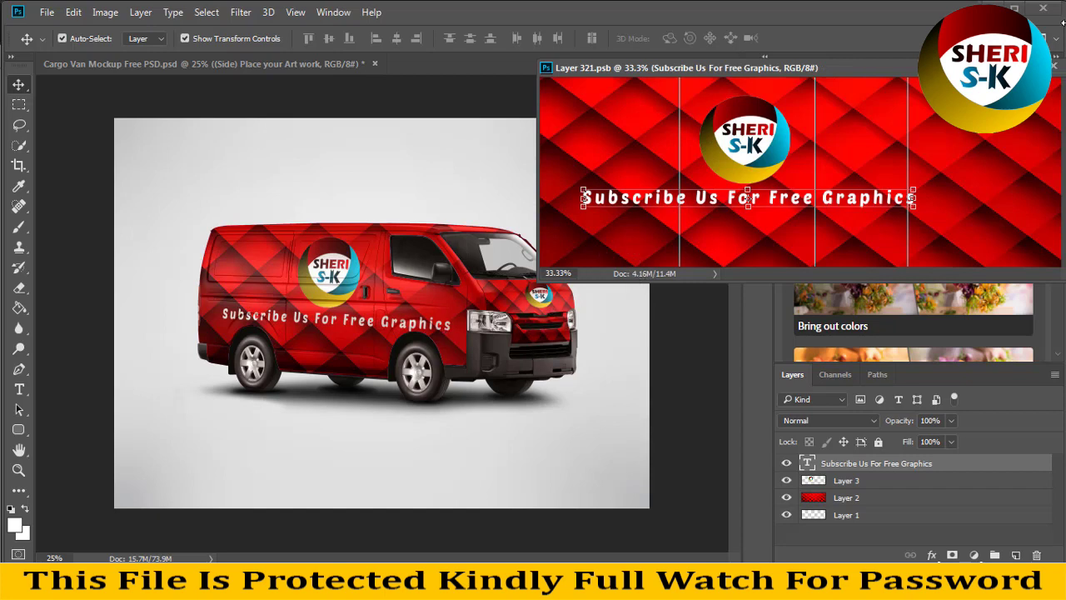
click(1053, 66)
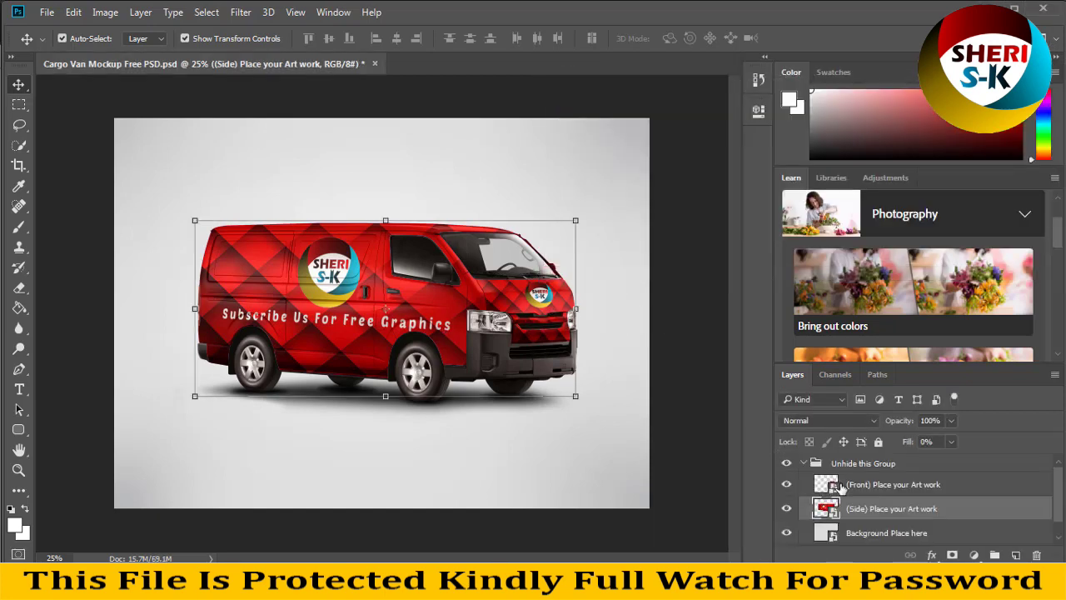
Step: Open the front Vector Smart Object1.psb and nudge its round logo, saving to update the van
click(870, 488)
double_click(827, 484)
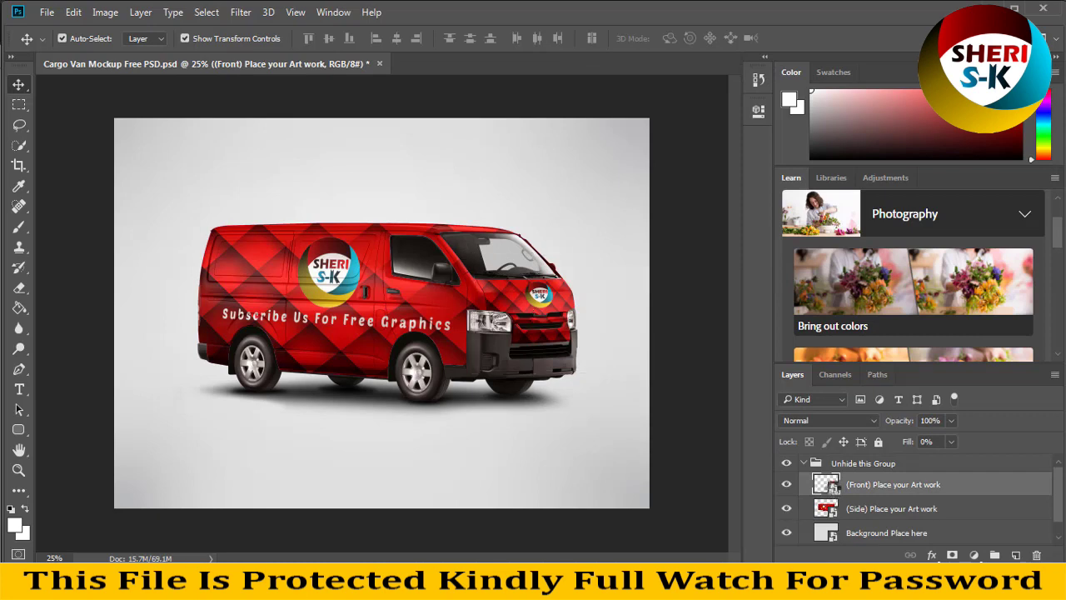
mouse_move(501, 64)
mouse_down()
mouse_move(734, 136)
mouse_move(890, 108)
mouse_up()
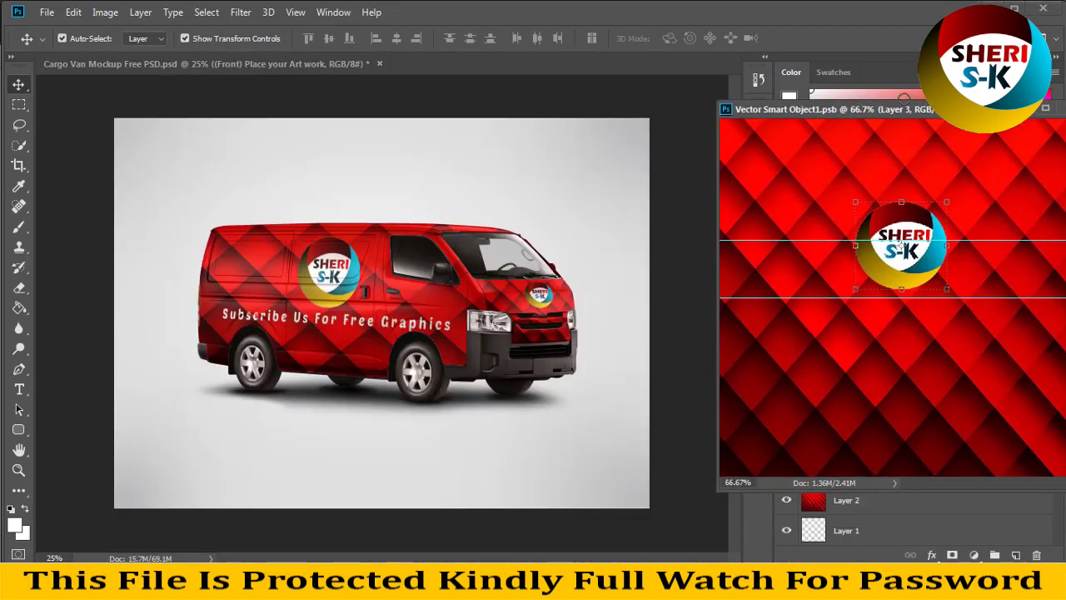
drag(901, 245, 906, 285)
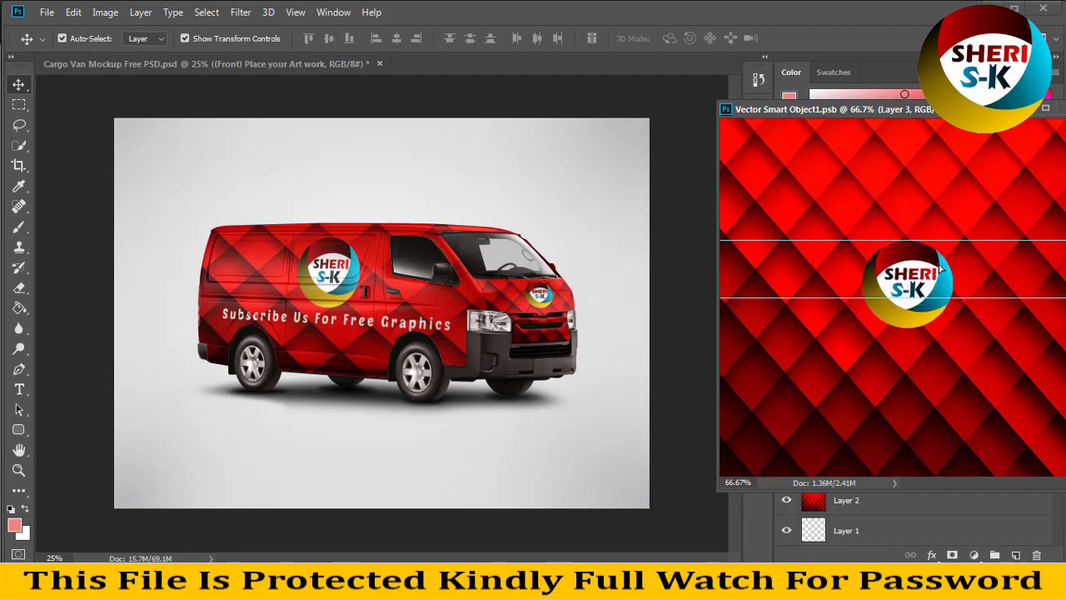
key(ctrl+s)
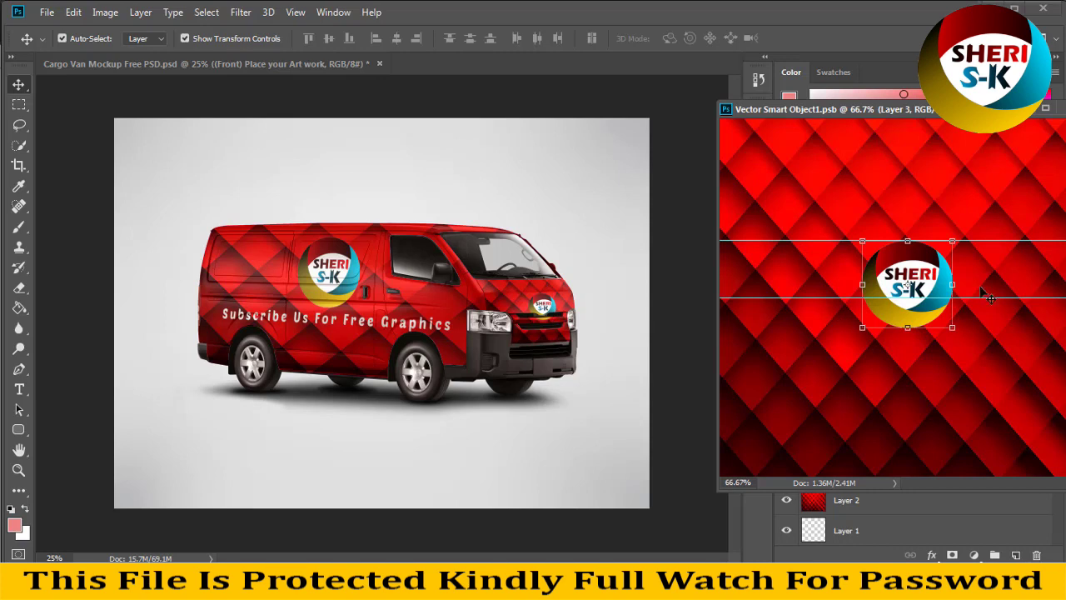
drag(907, 286, 923, 273)
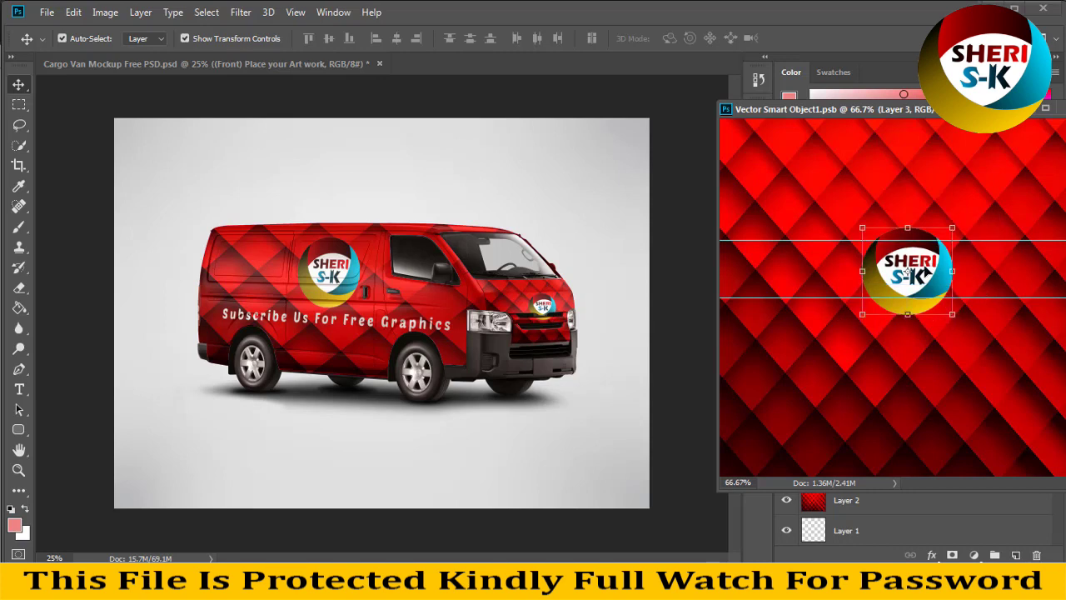
key(ctrl+s)
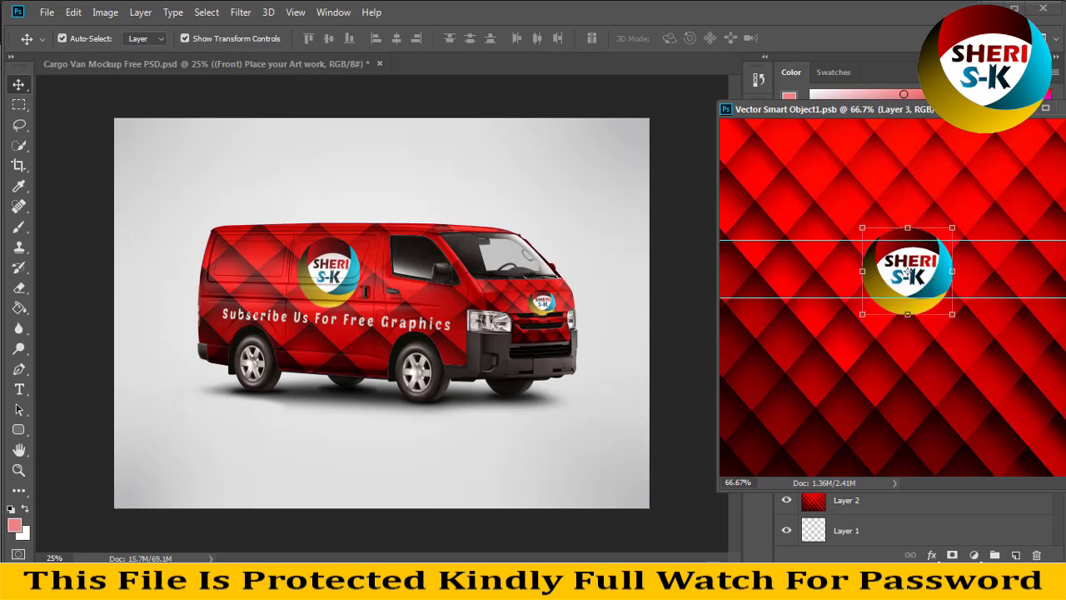
drag(833, 109, 678, 109)
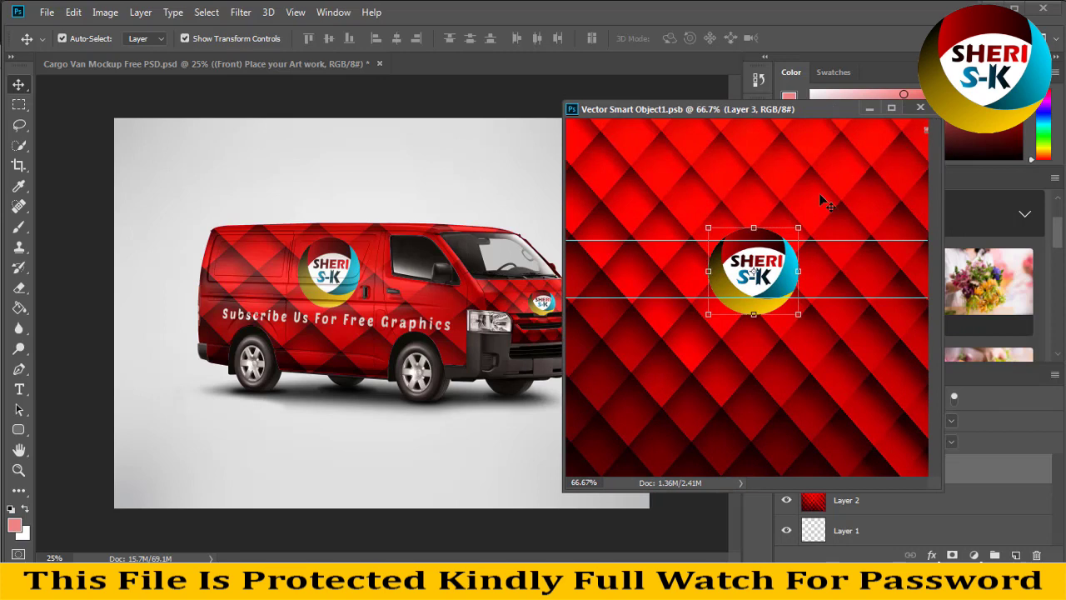
key(ctrl+plus)
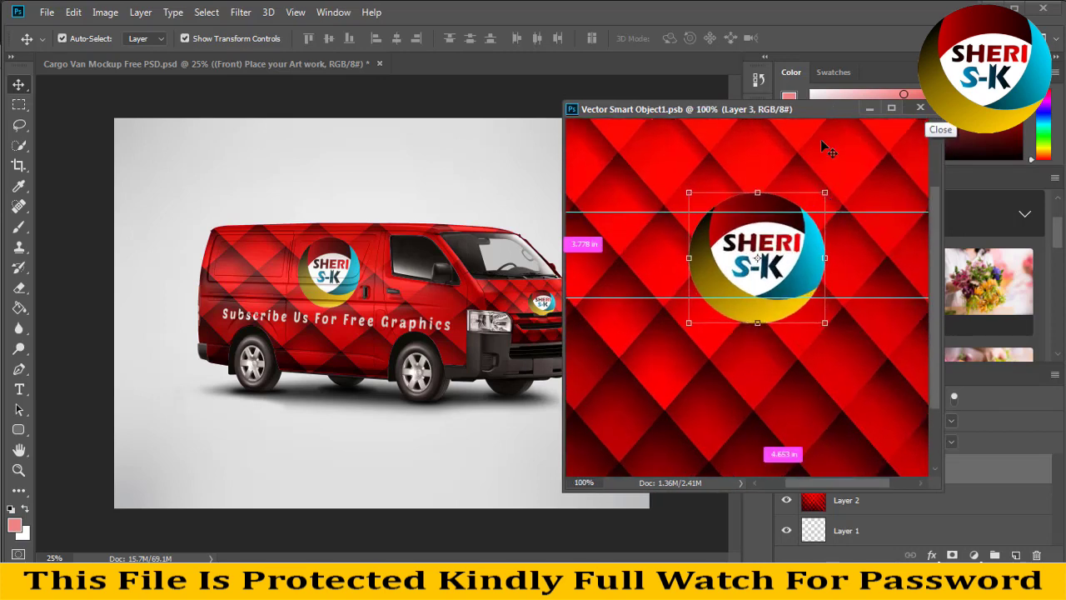
key(ctrl+minus)
key(ctrl+minus)
key(ctrl+minus)
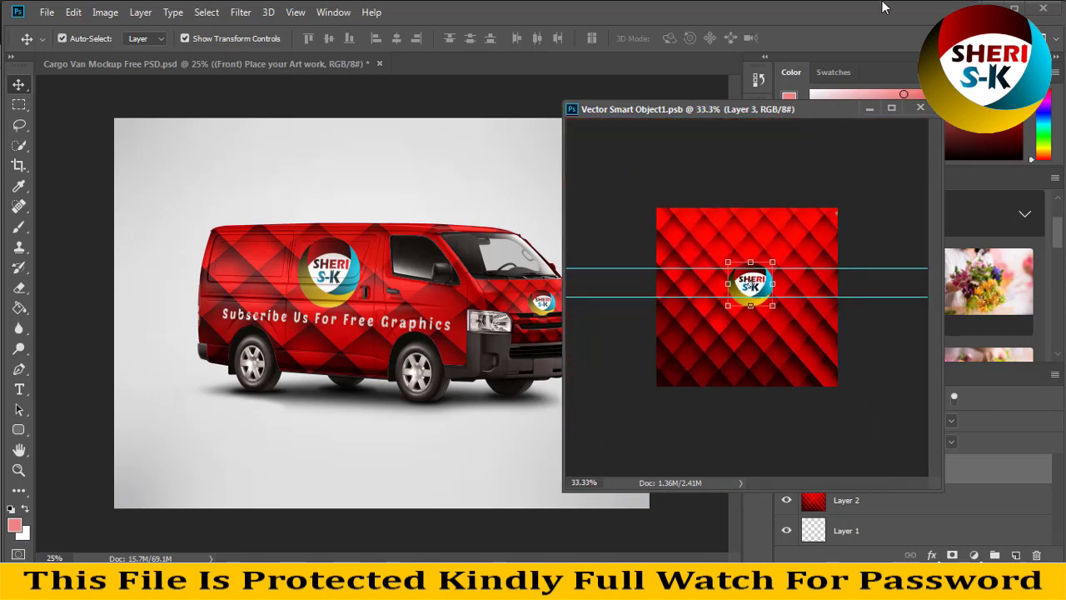
drag(812, 114, 612, 125)
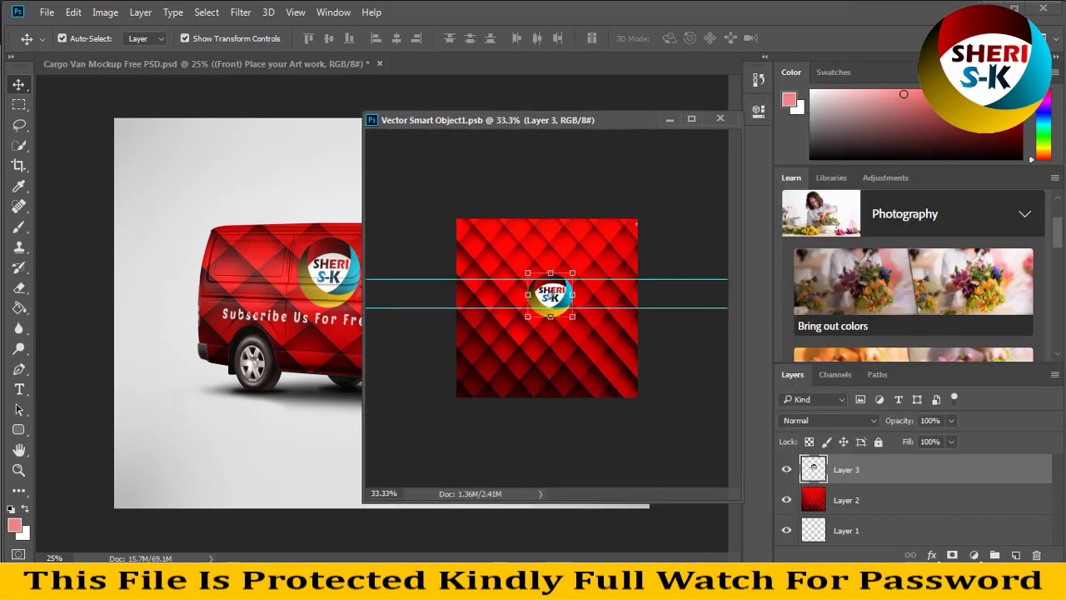
Step: Delete the red pattern and logo layers, leaving only empty Layer 1
click(877, 500)
key(Delete)
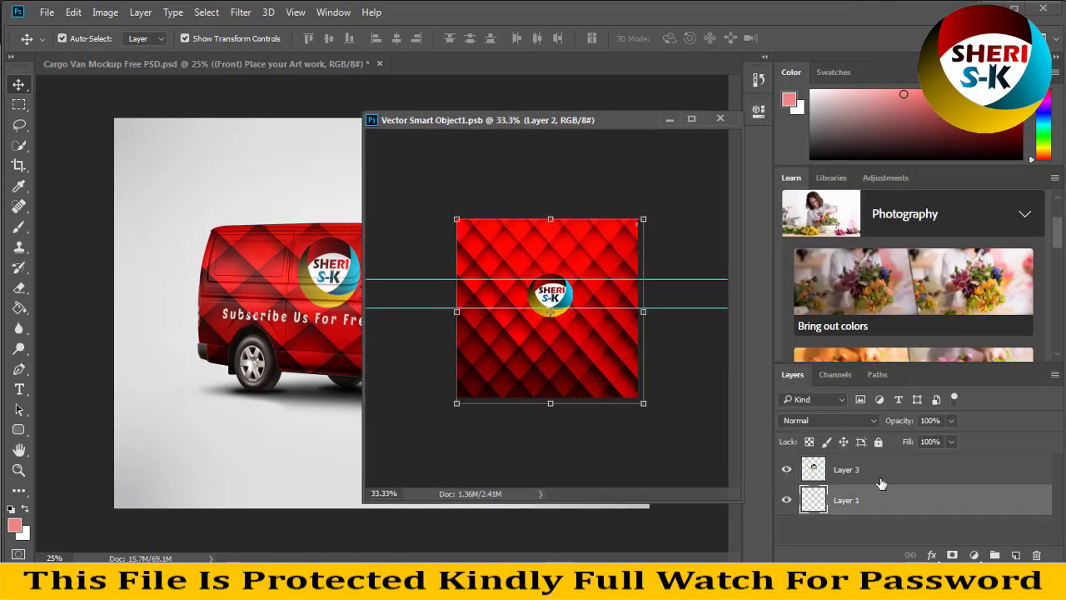
click(872, 470)
key(Delete)
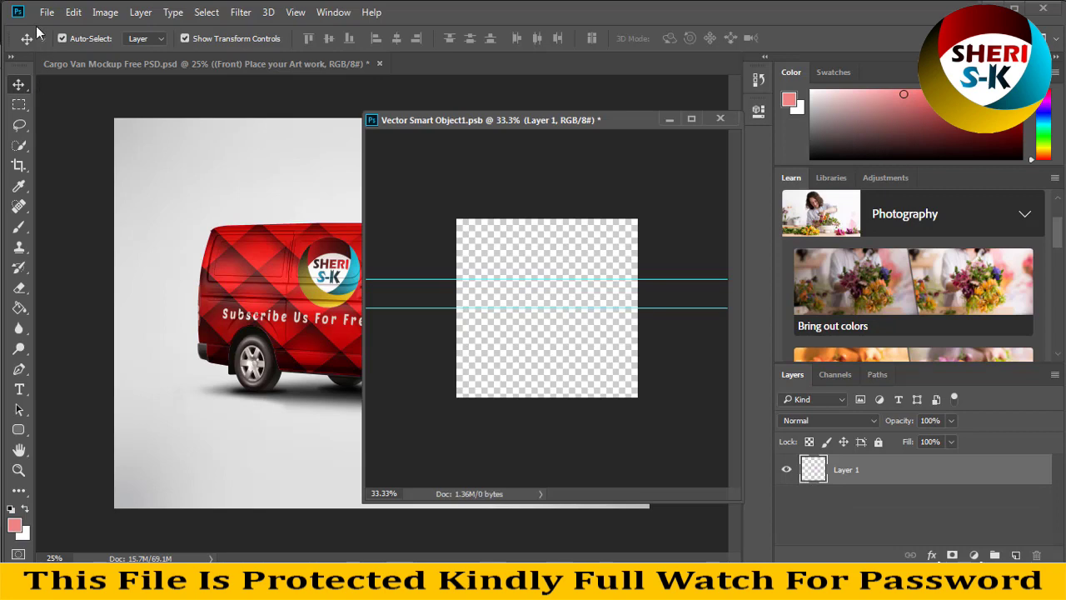
Step: Open the girl-at-laptop photo, accepting the pixel aspect ratio notice
click(46, 12)
click(65, 41)
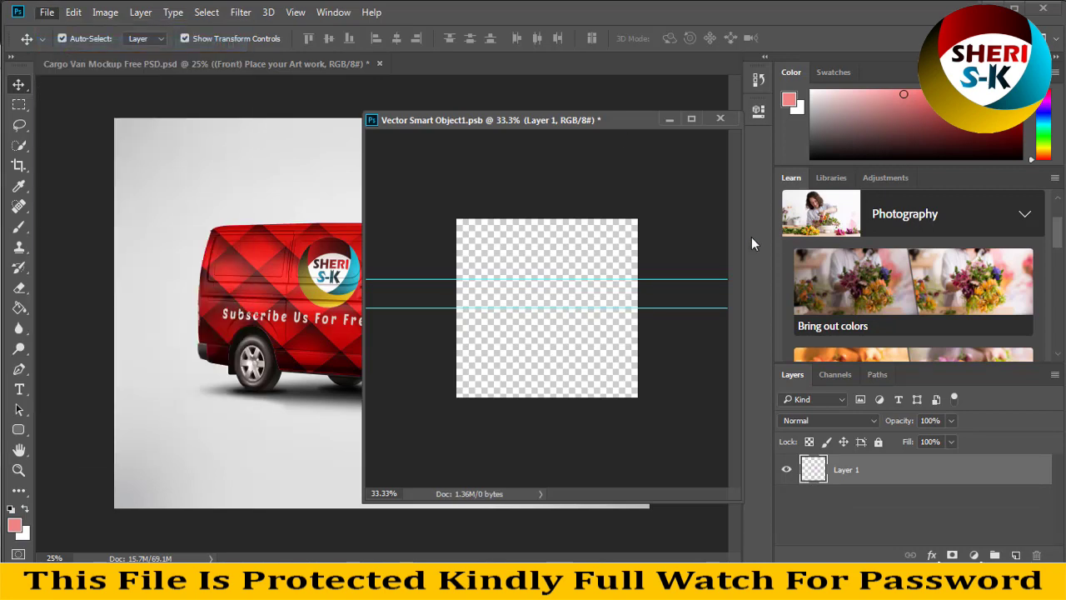
scroll(325, 223, down, 1)
click(282, 190)
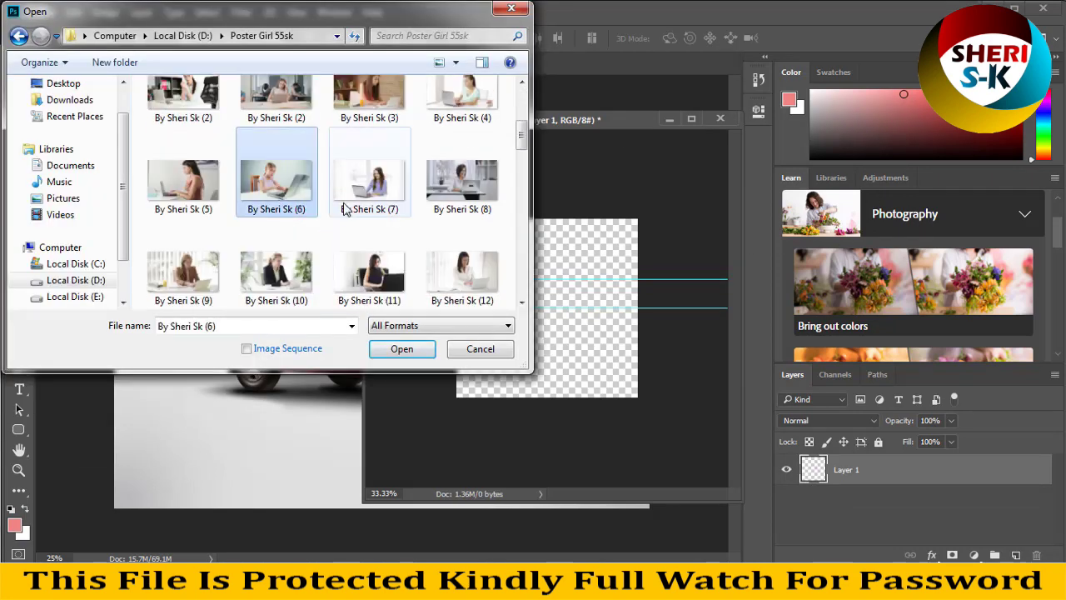
click(398, 348)
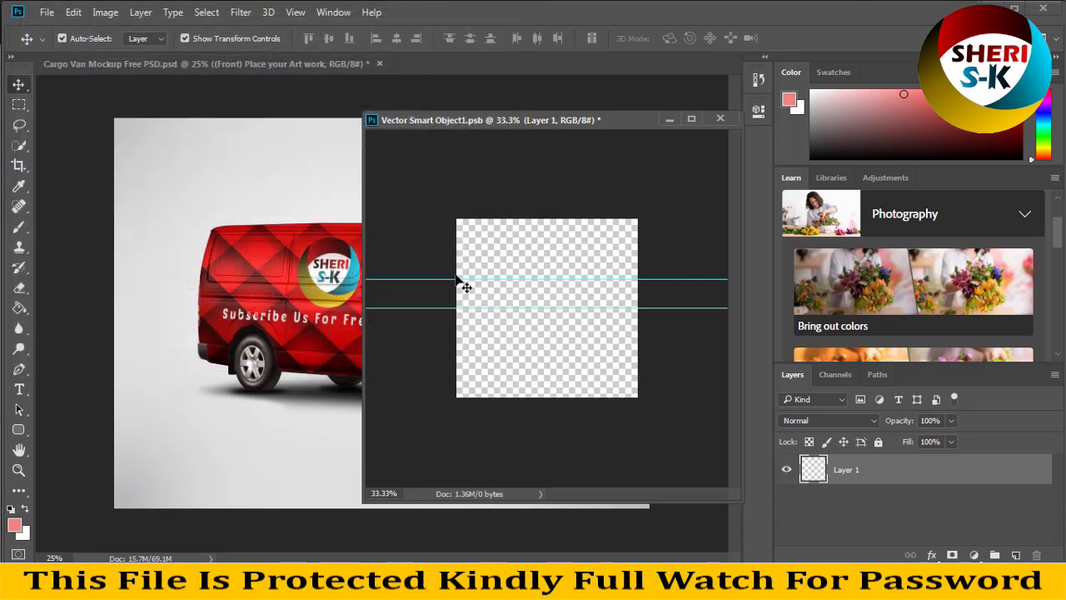
click(537, 225)
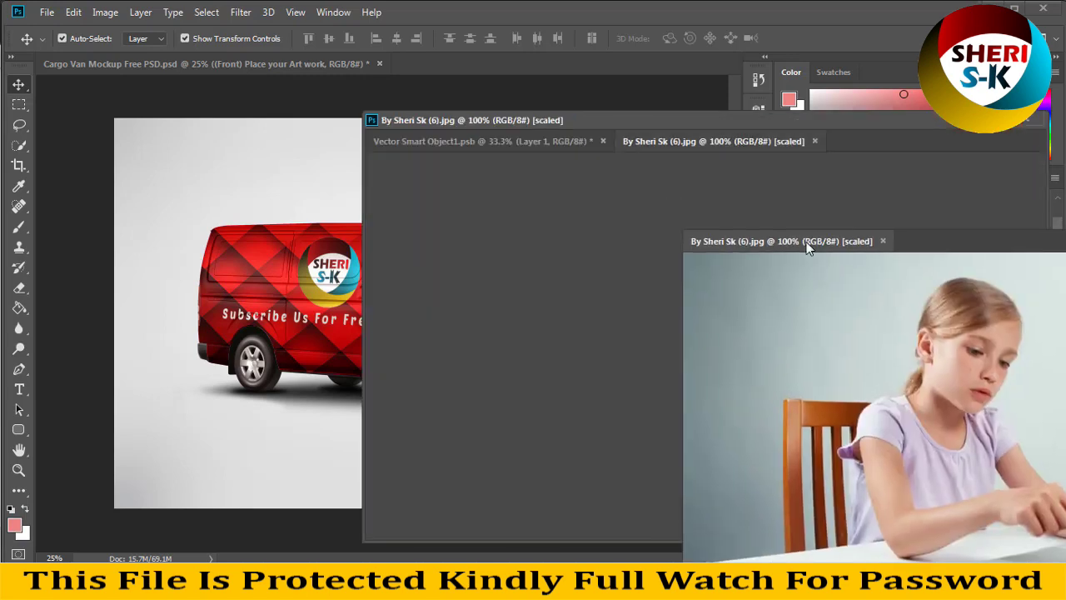
Step: Copy the girl photo into the front panel artwork, enlarge and centre it, and save
drag(743, 141, 799, 229)
click(654, 355)
mouse_move(782, 291)
mouse_down()
mouse_move(746, 288)
mouse_move(738, 308)
mouse_move(730, 284)
mouse_up()
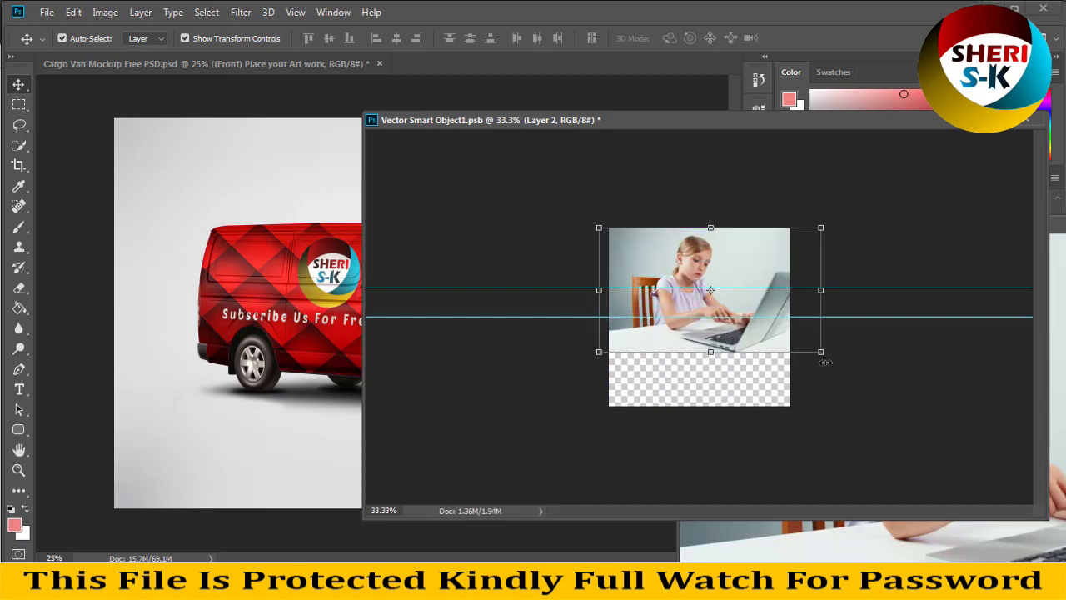
drag(820, 351, 956, 385)
drag(685, 353, 641, 349)
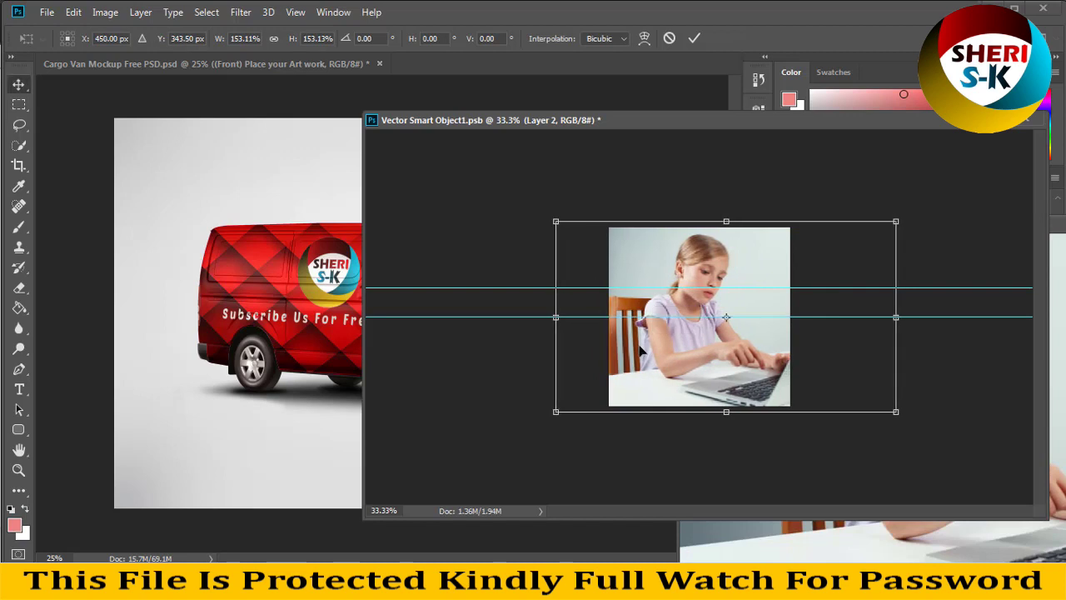
key(Return)
key(ctrl+s)
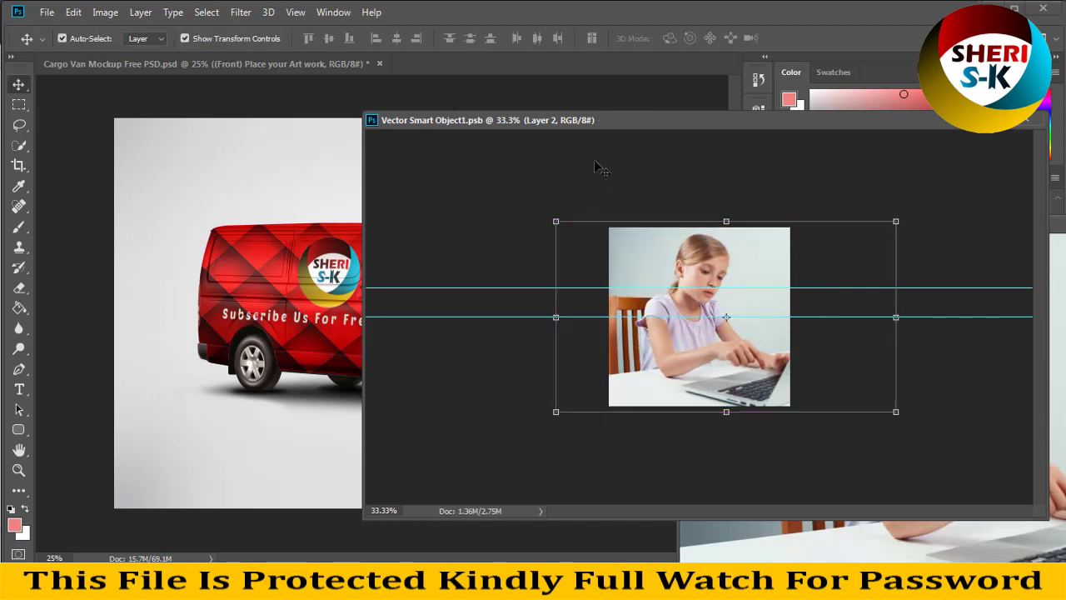
Step: Close the front panel artwork and open the van's side artwork Layer 321.psb
drag(588, 120, 898, 153)
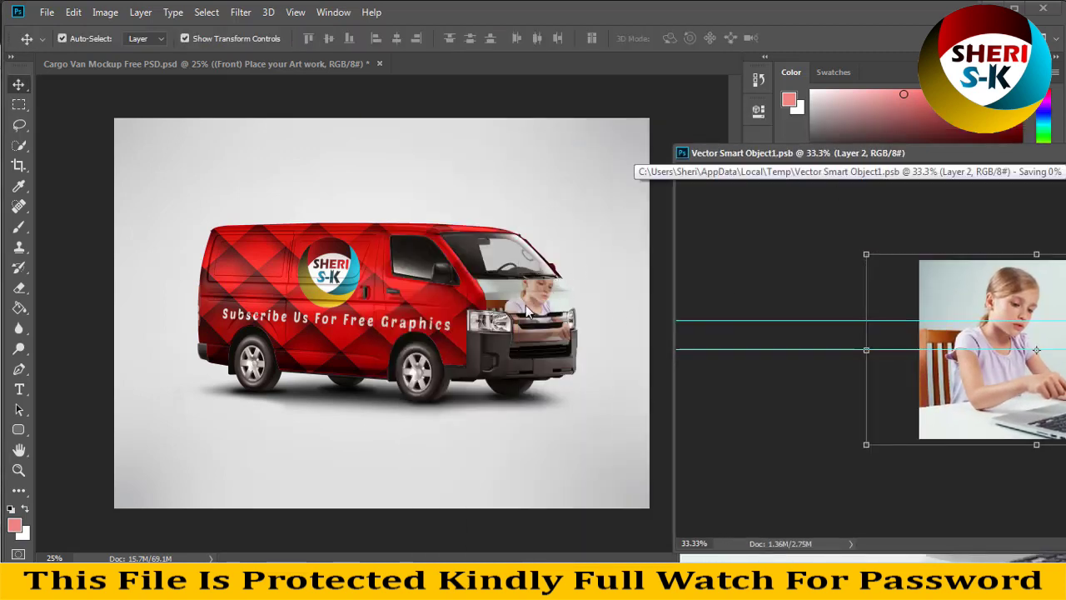
drag(908, 159, 542, 207)
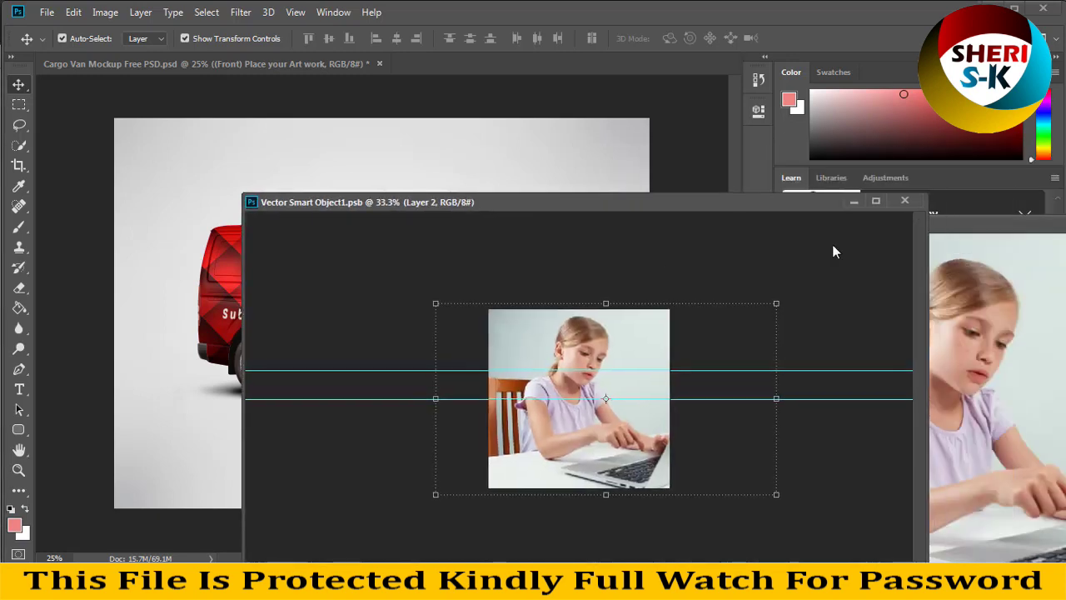
click(880, 206)
mouse_move(922, 228)
mouse_down()
mouse_move(510, 516)
mouse_move(413, 500)
mouse_up()
click(516, 342)
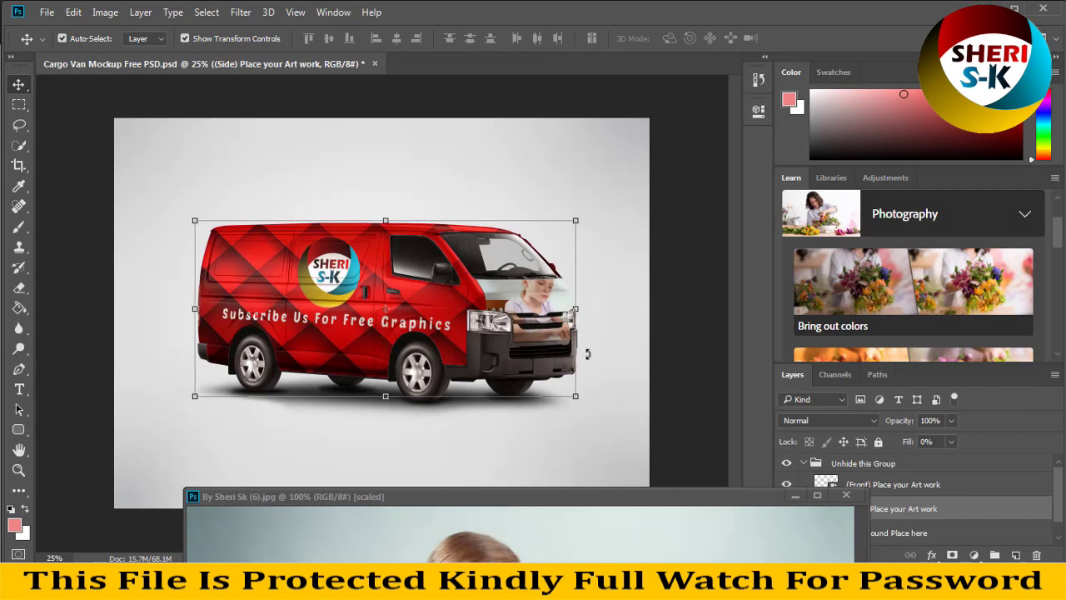
drag(649, 496, 422, 444)
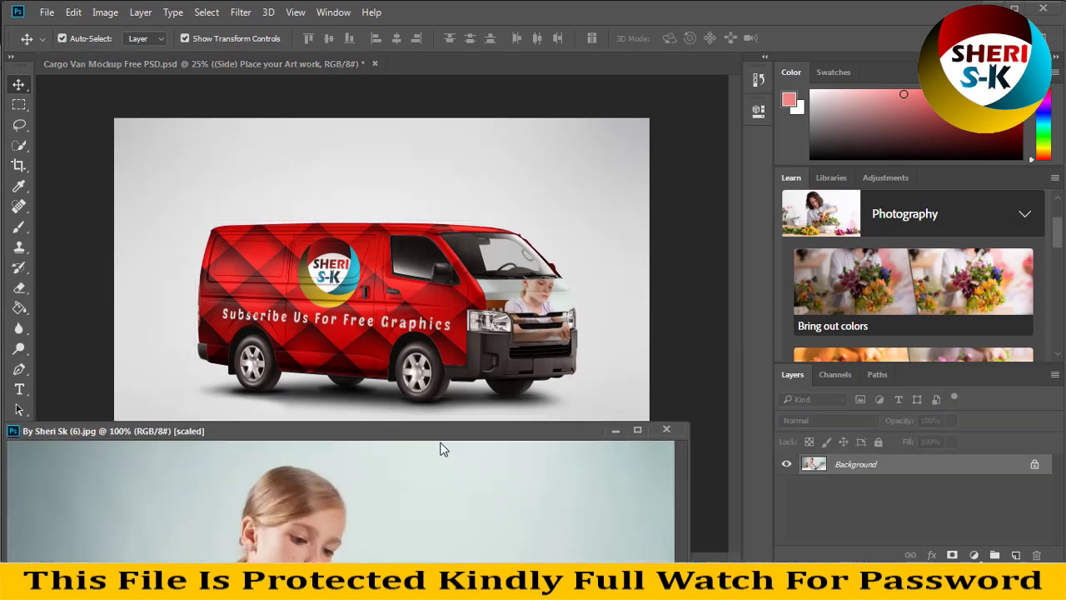
click(640, 427)
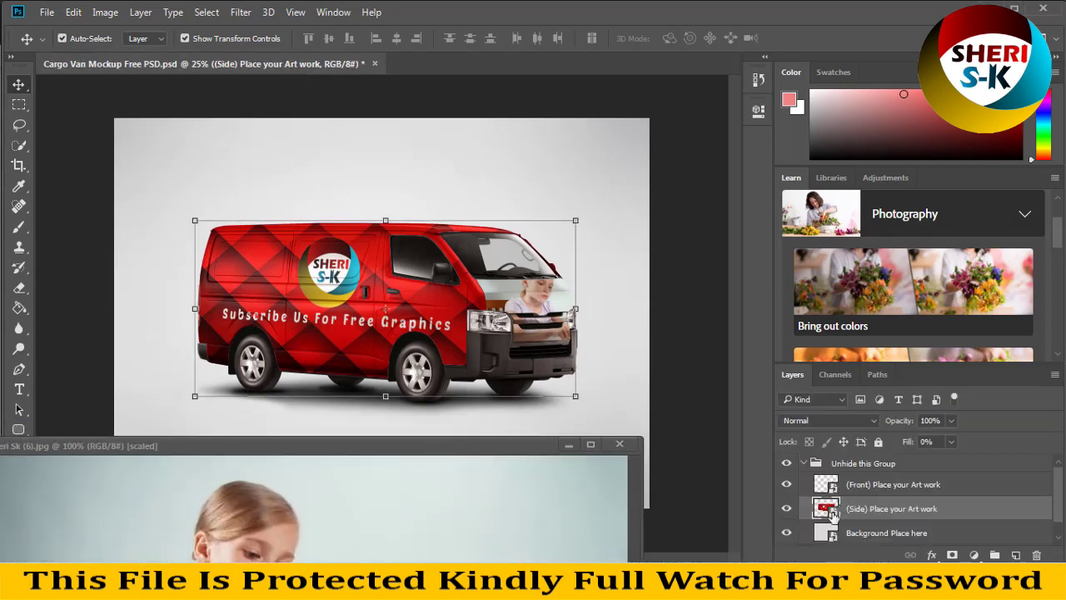
double_click(826, 508)
click(526, 258)
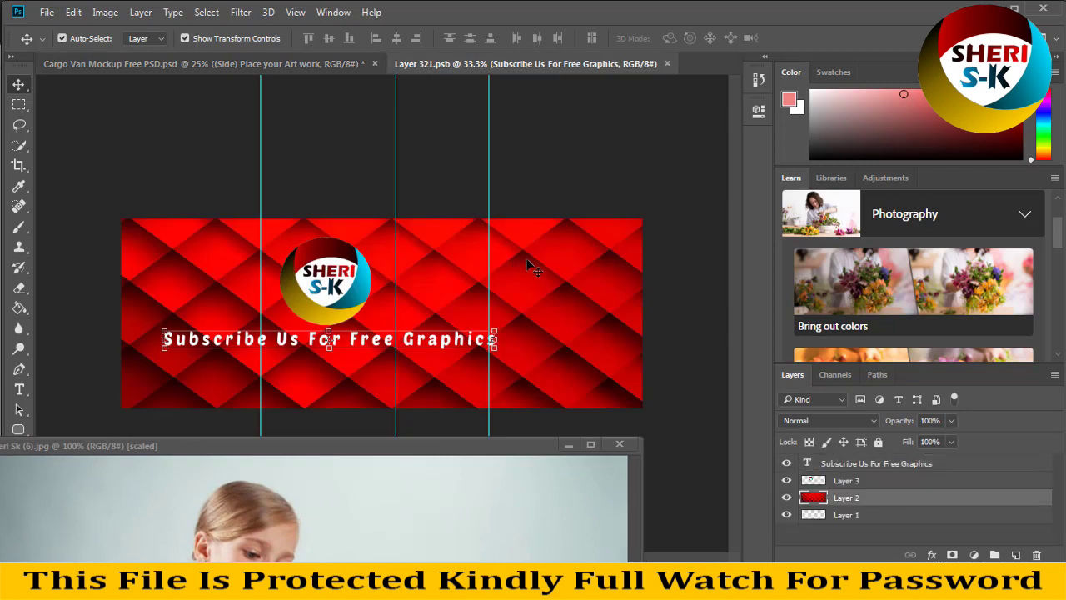
Step: Delete the side panel's red background, logo and Subscribe slogan layers
key(Delete)
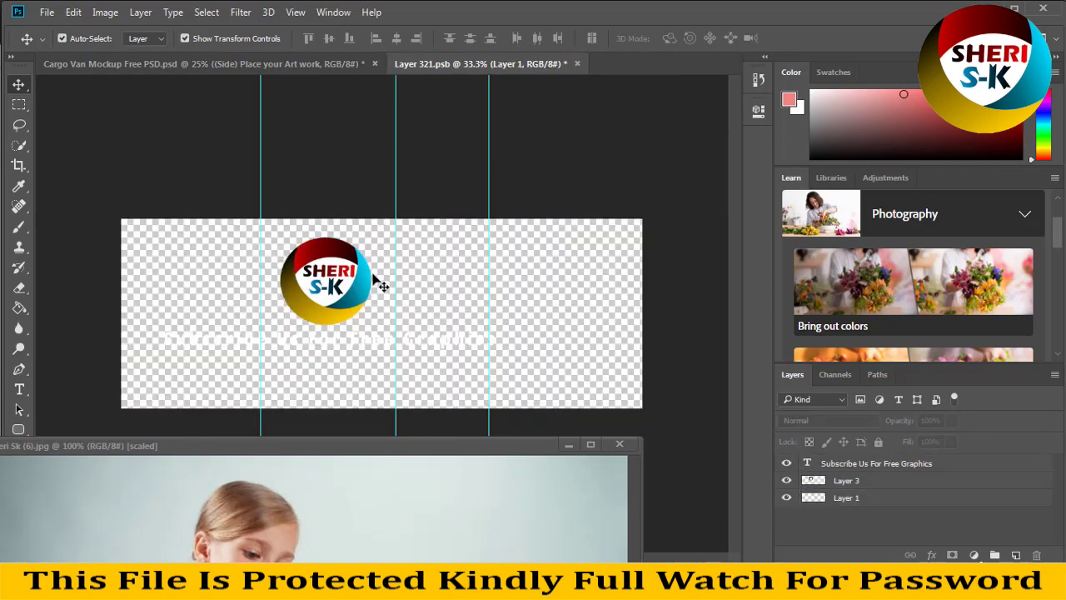
click(367, 298)
key(Delete)
click(390, 350)
key(Delete)
Step: Copy the girl photo into the side panel artwork
drag(388, 447, 999, 142)
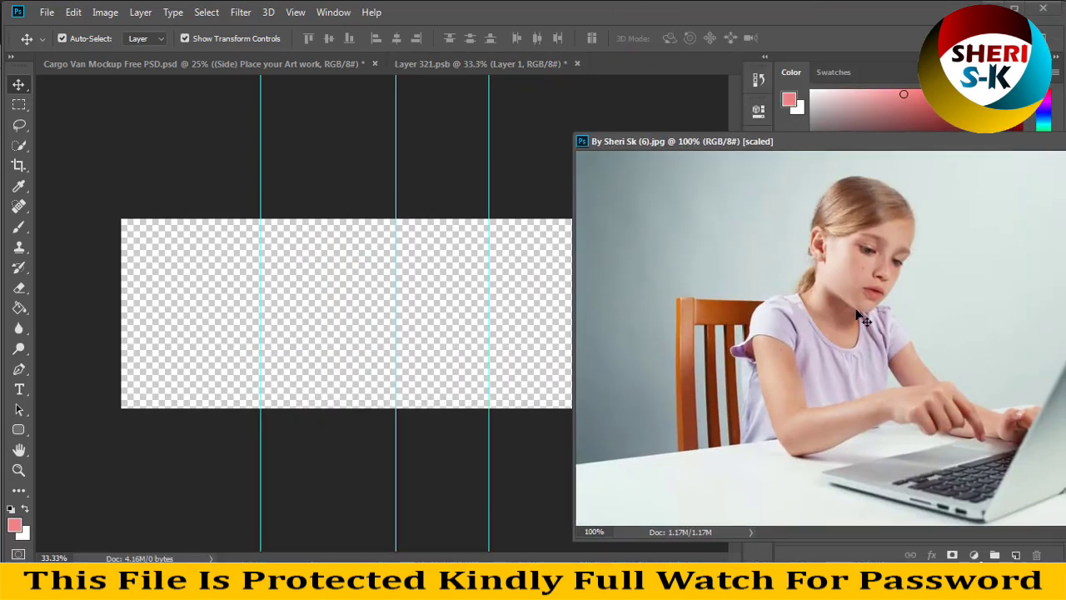
drag(673, 269, 367, 303)
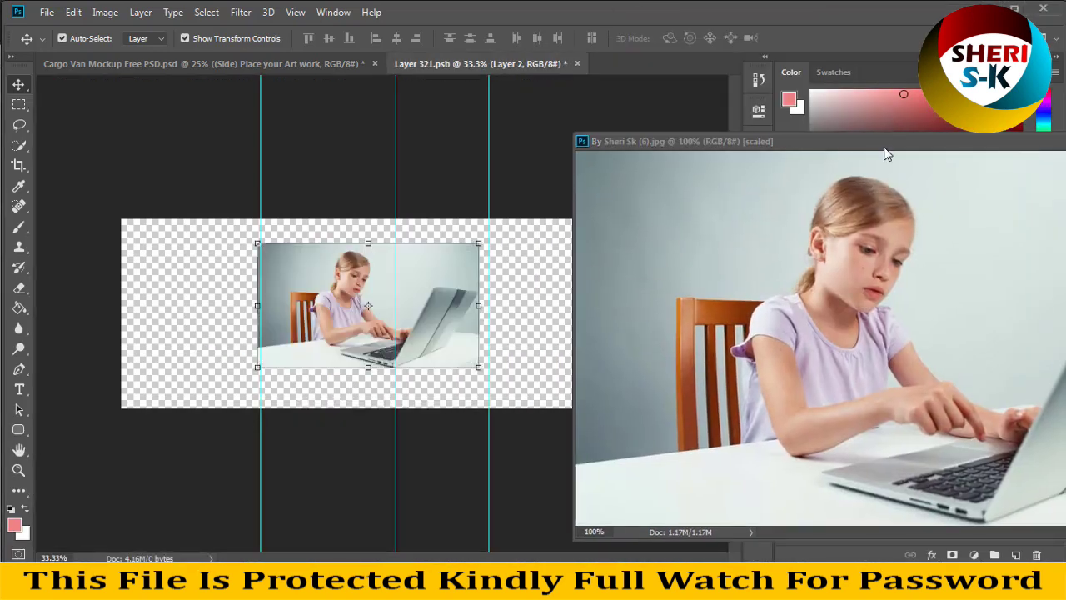
drag(885, 157, 491, 379)
drag(556, 343, 174, 484)
click(347, 334)
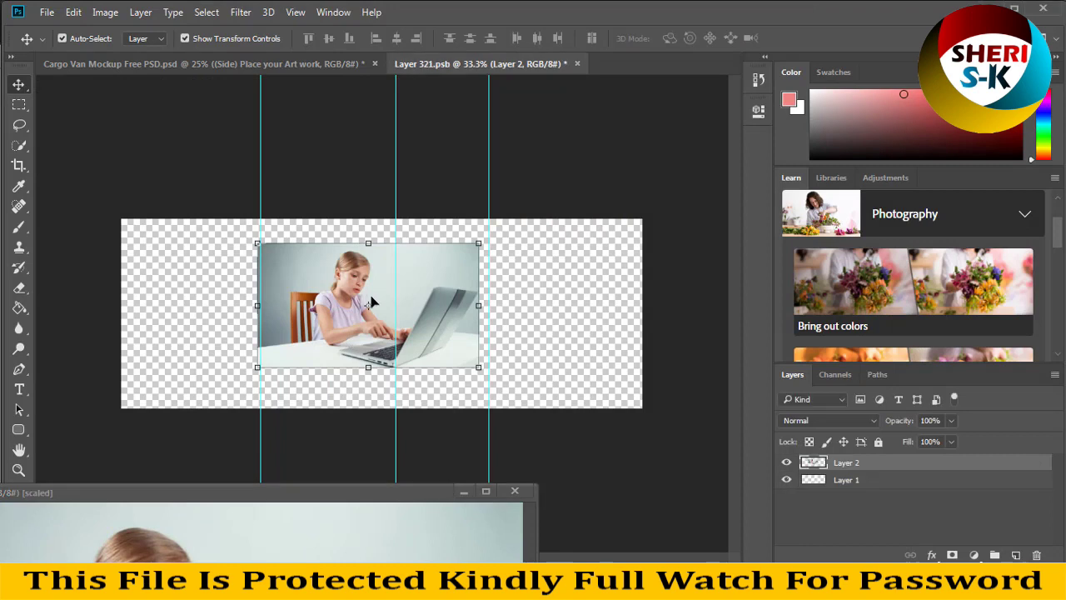
Step: Stretch the girl photo to span the full side banner and save Layer 321.psb
drag(289, 273, 255, 261)
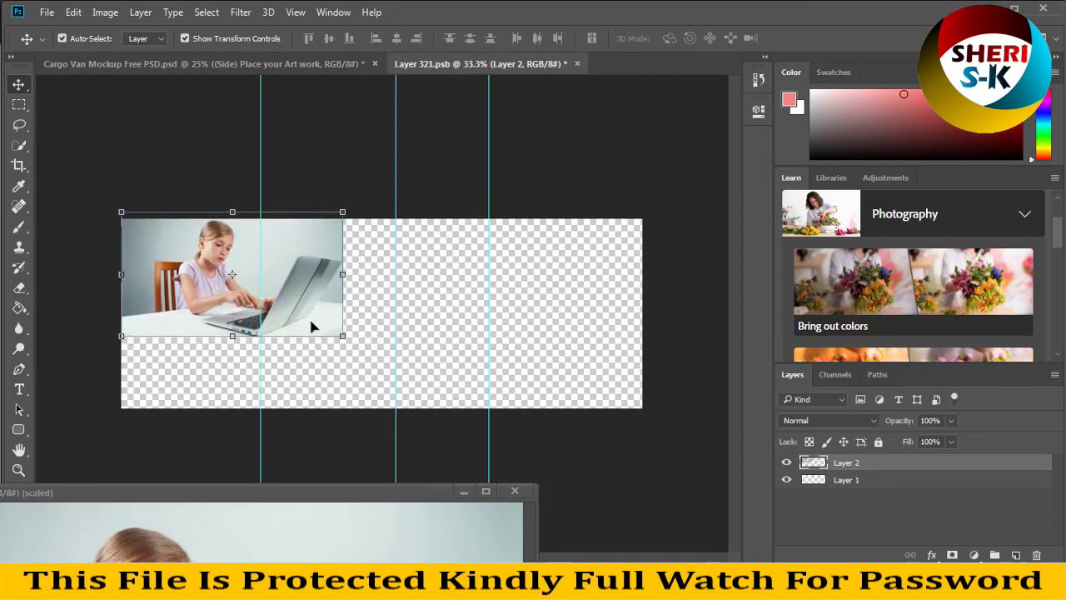
drag(341, 337, 731, 467)
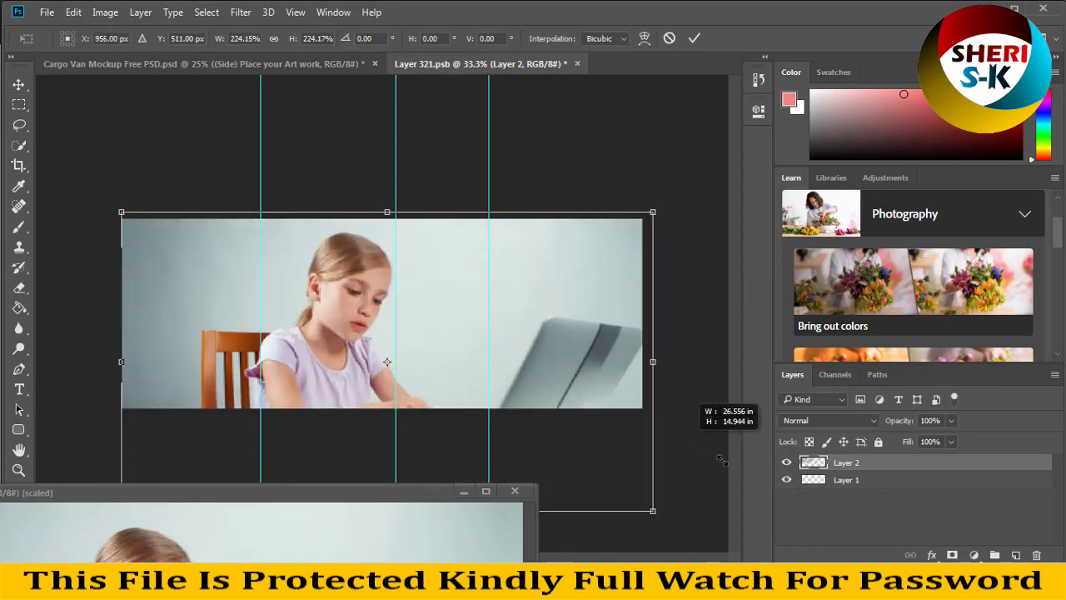
drag(446, 303, 449, 264)
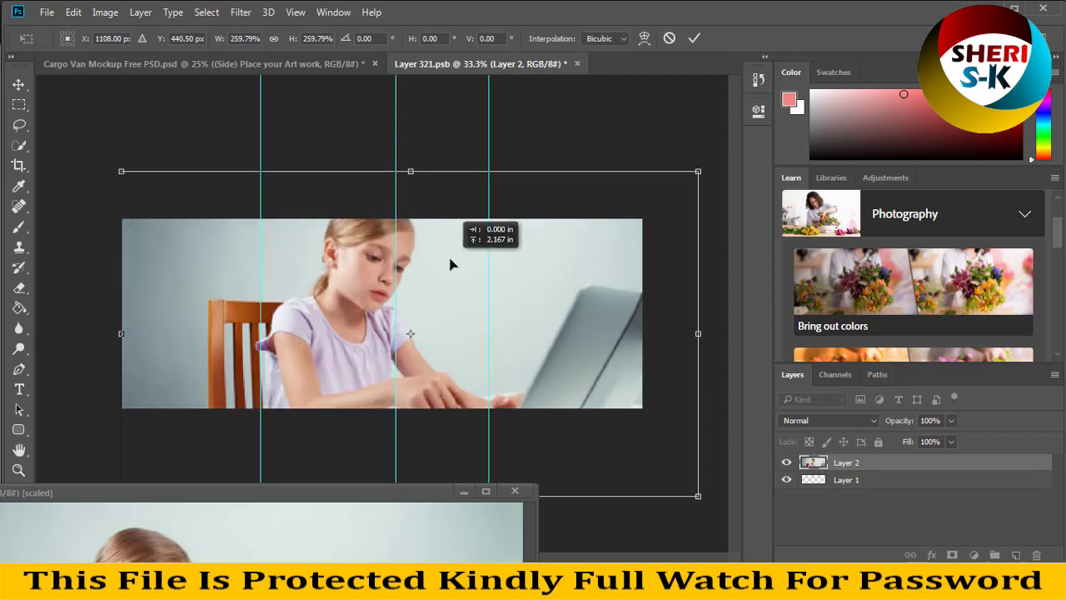
key(Return)
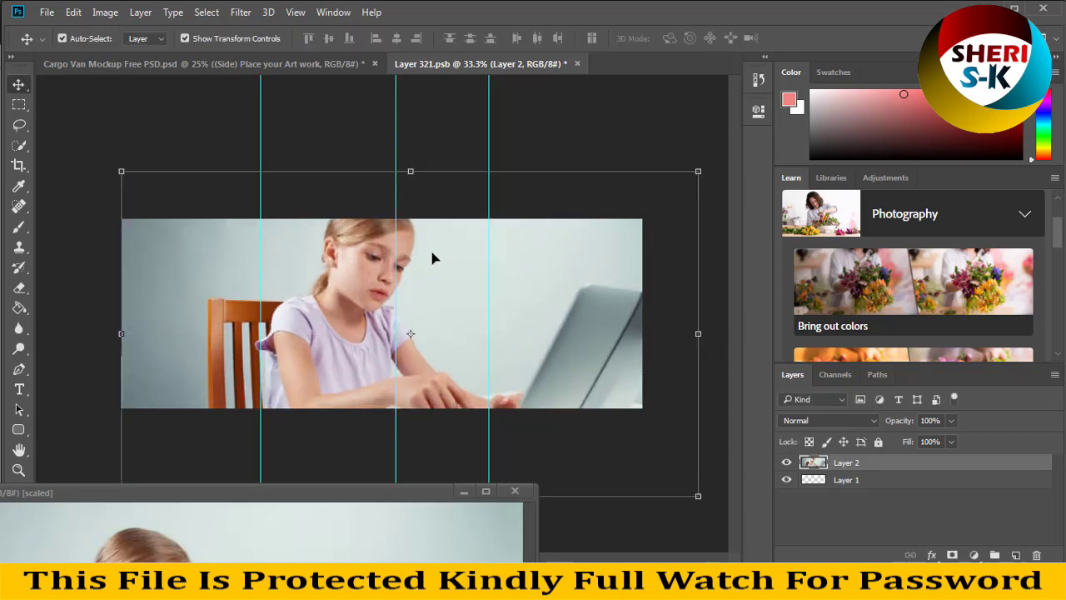
drag(698, 334, 642, 333)
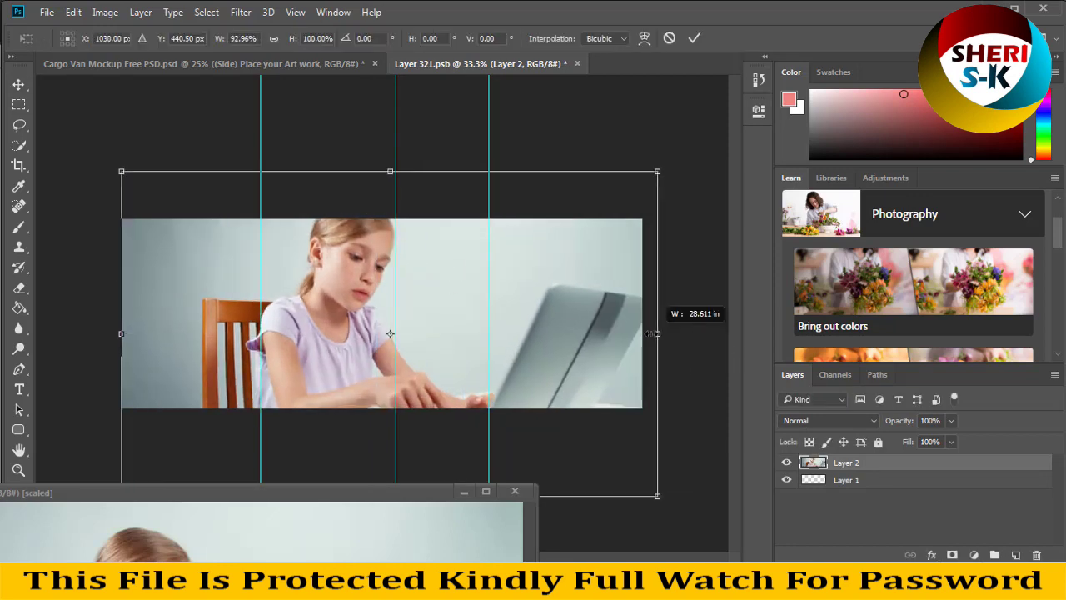
key(Return)
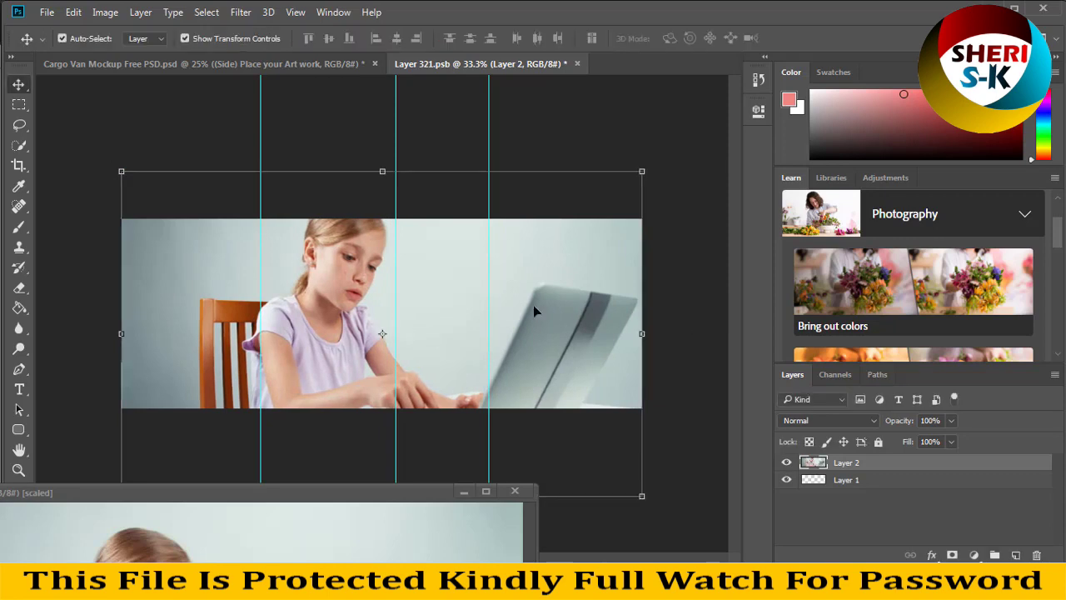
key(ctrl+s)
drag(503, 63, 559, 96)
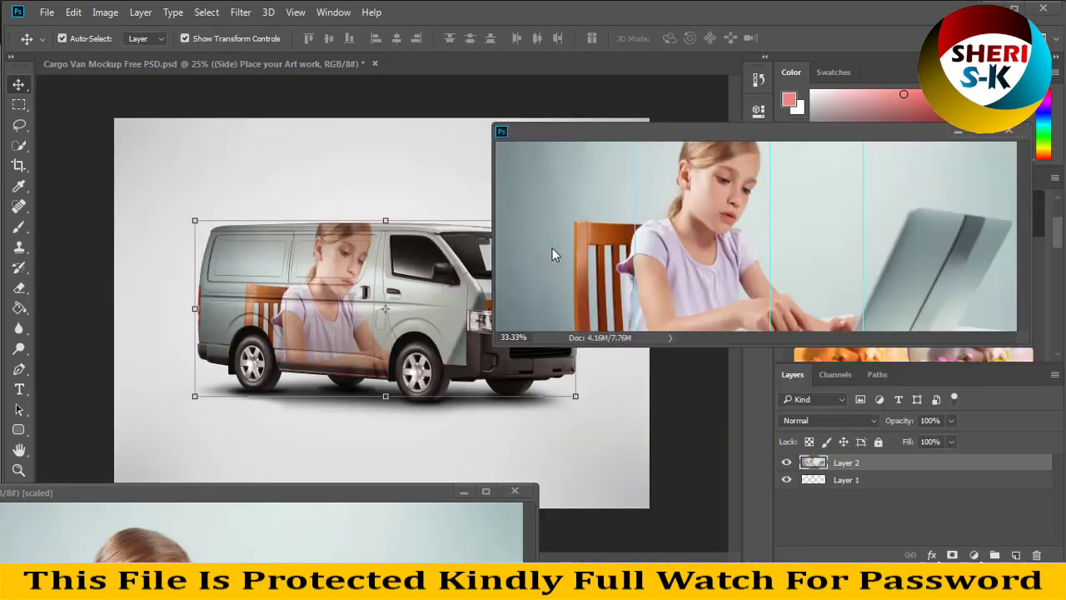
Step: Check the van's side, then close the side artwork and girl photo windows
click(448, 225)
drag(584, 131, 745, 135)
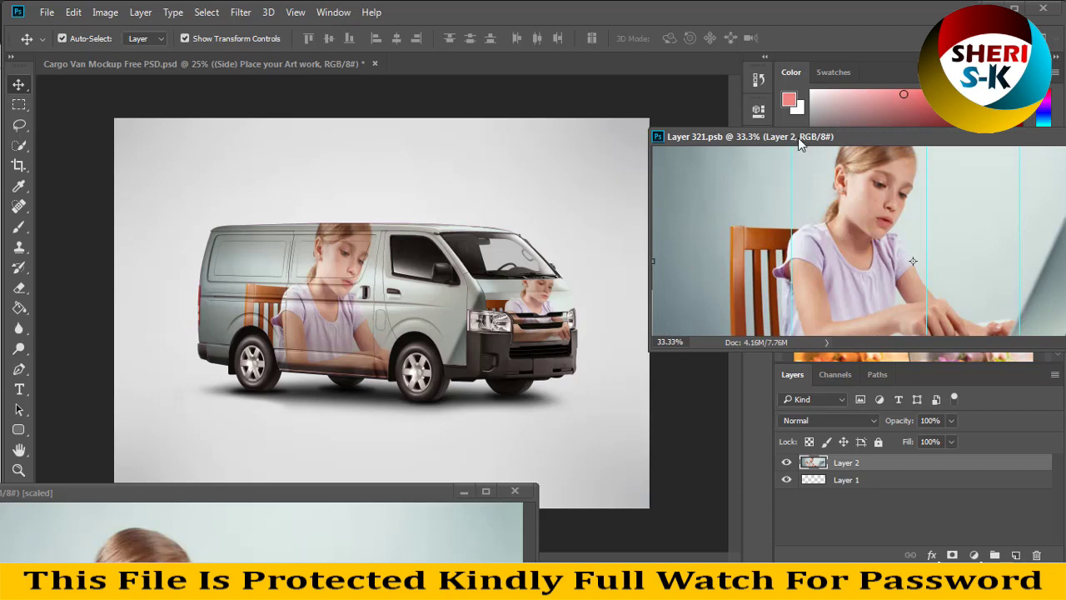
drag(798, 149, 405, 147)
click(766, 139)
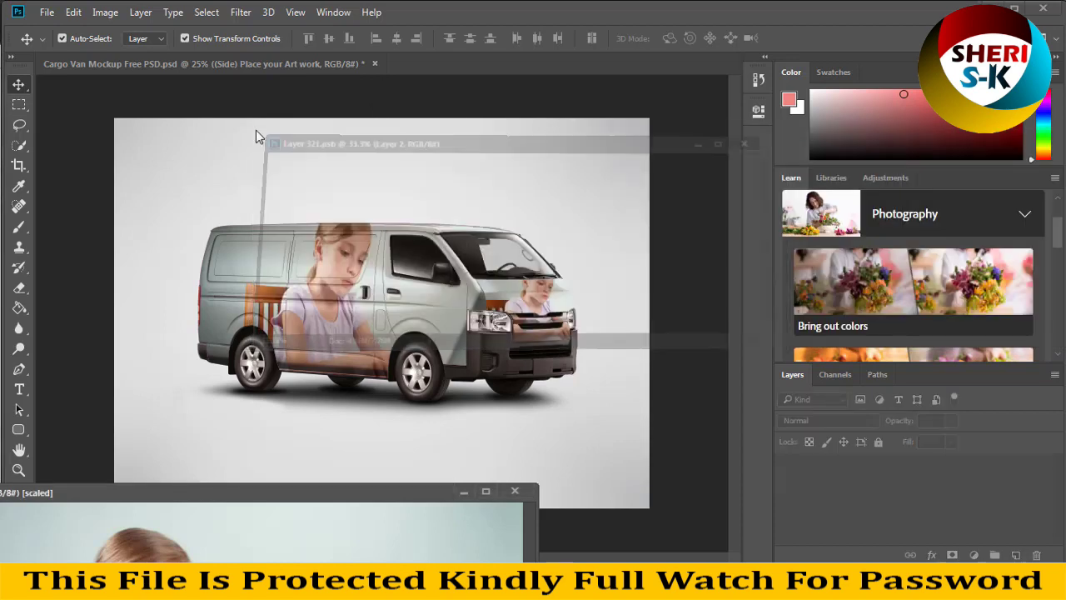
click(515, 492)
Step: Close Cargo Van Mockup Free PSD without saving its changes
click(374, 63)
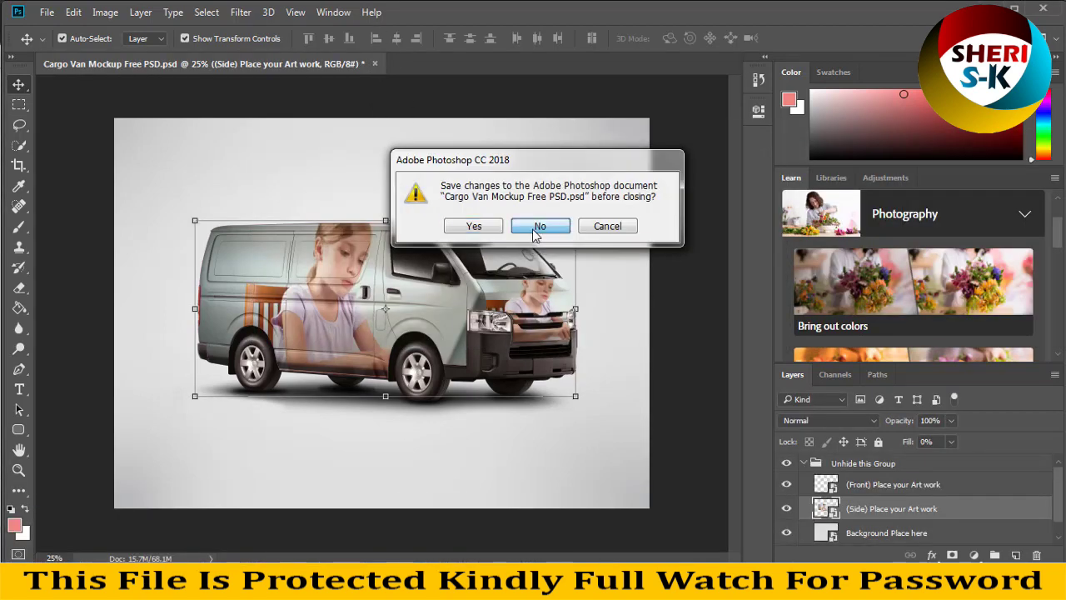
click(541, 227)
right_click(459, 114)
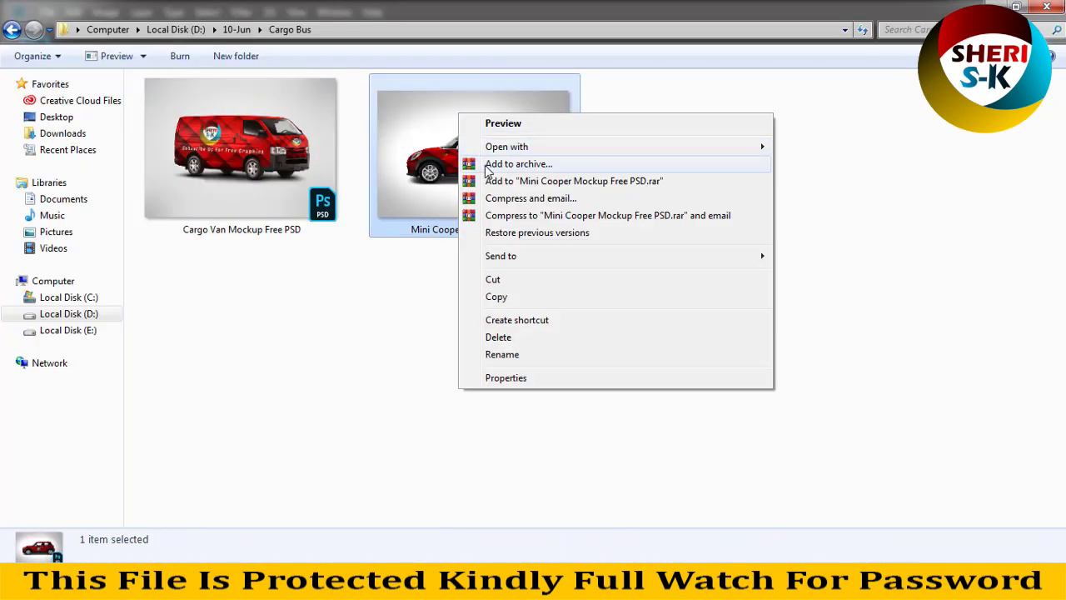
Step: Open Mini Cooper Mockup Free PSD with Adobe Photoshop CC 2018
mouse_move(506, 147)
click(833, 161)
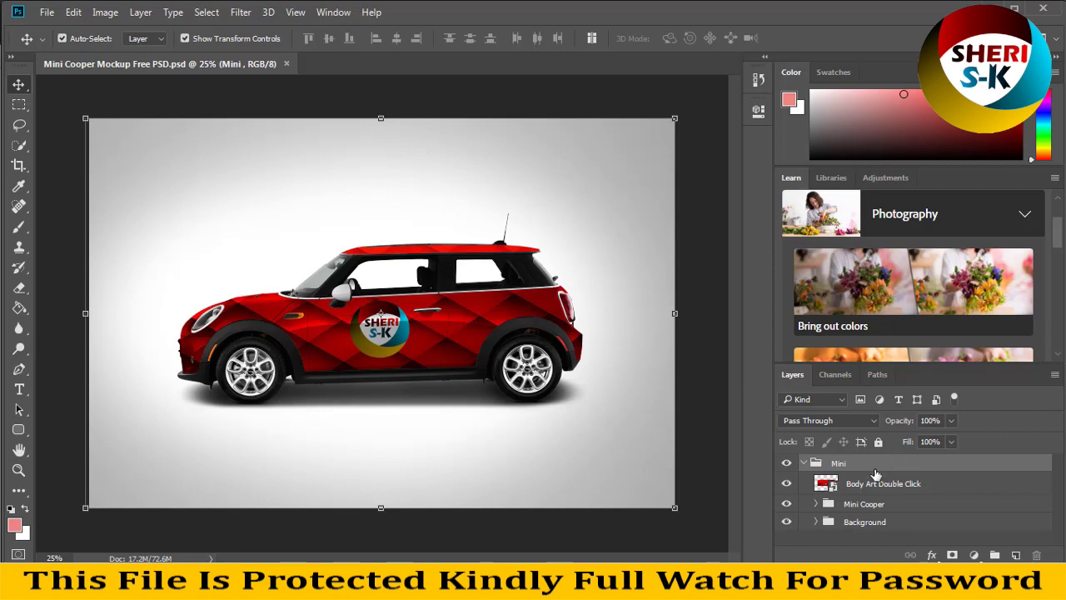
Step: Open the Body Art smart object Rectangle 211.psb and shift its logo lower, saving to update the Mini
double_click(835, 486)
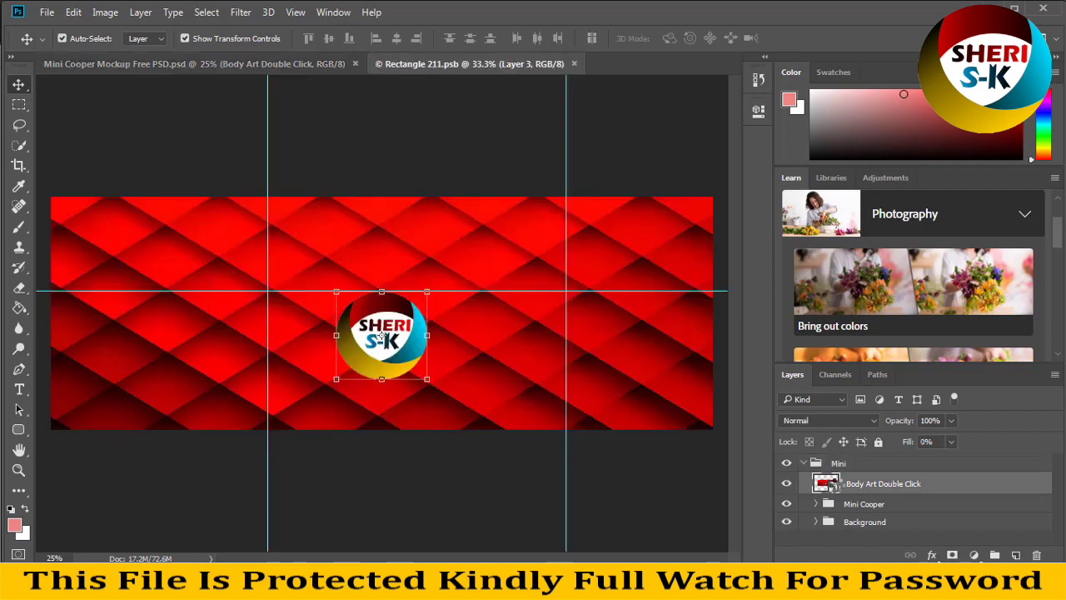
drag(498, 62, 724, 117)
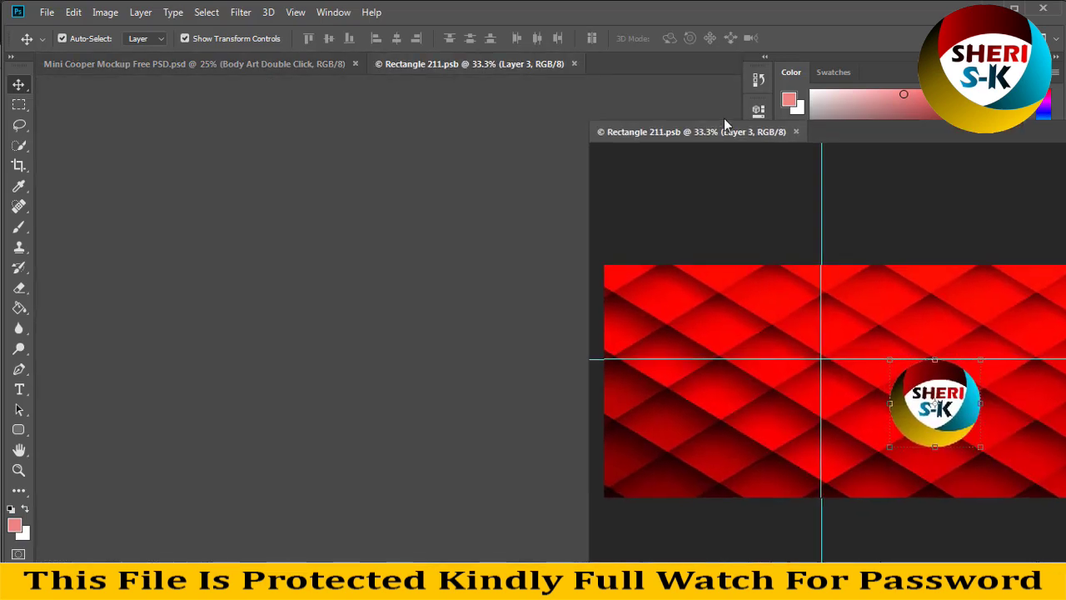
mouse_move(858, 261)
mouse_down()
mouse_move(903, 289)
mouse_move(874, 246)
mouse_up()
key(ctrl+s)
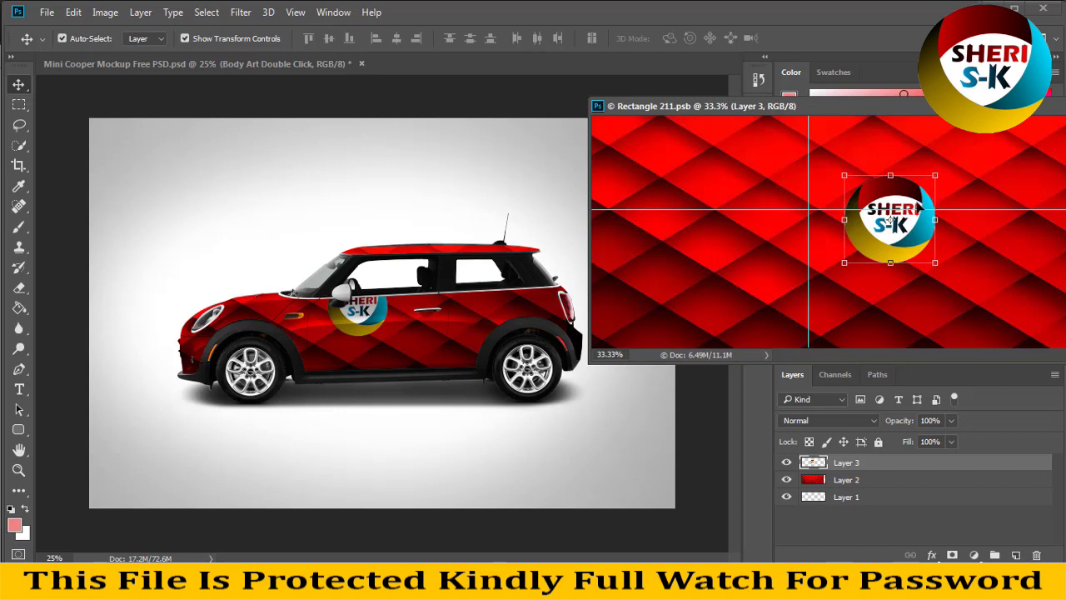
drag(914, 208, 901, 252)
key(ctrl+s)
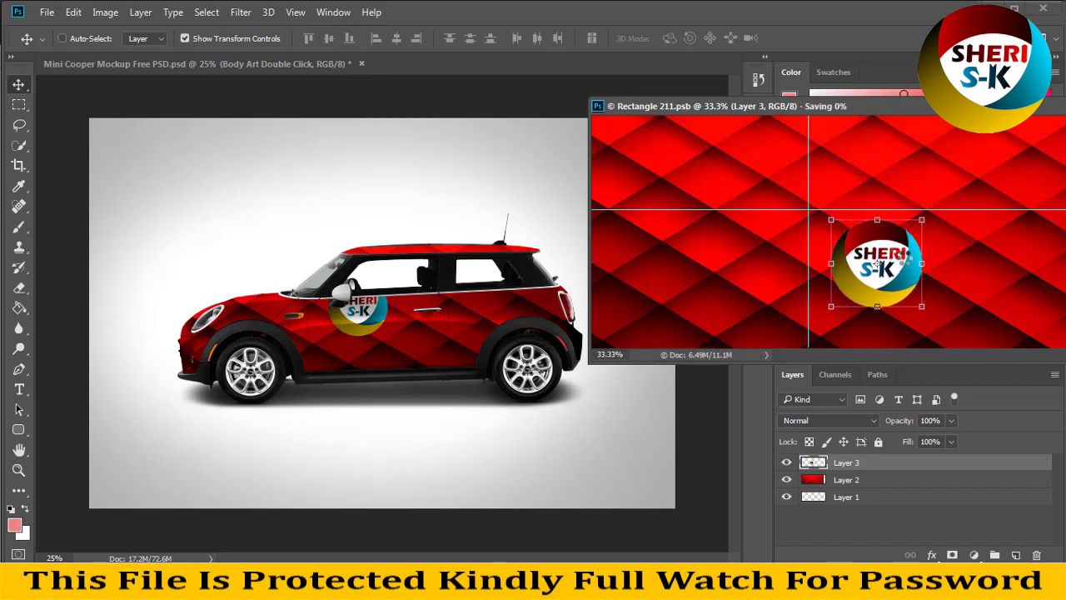
Step: Zoom out and delete the logo and red pattern layers, leaving empty Layer 1
key(ctrl)
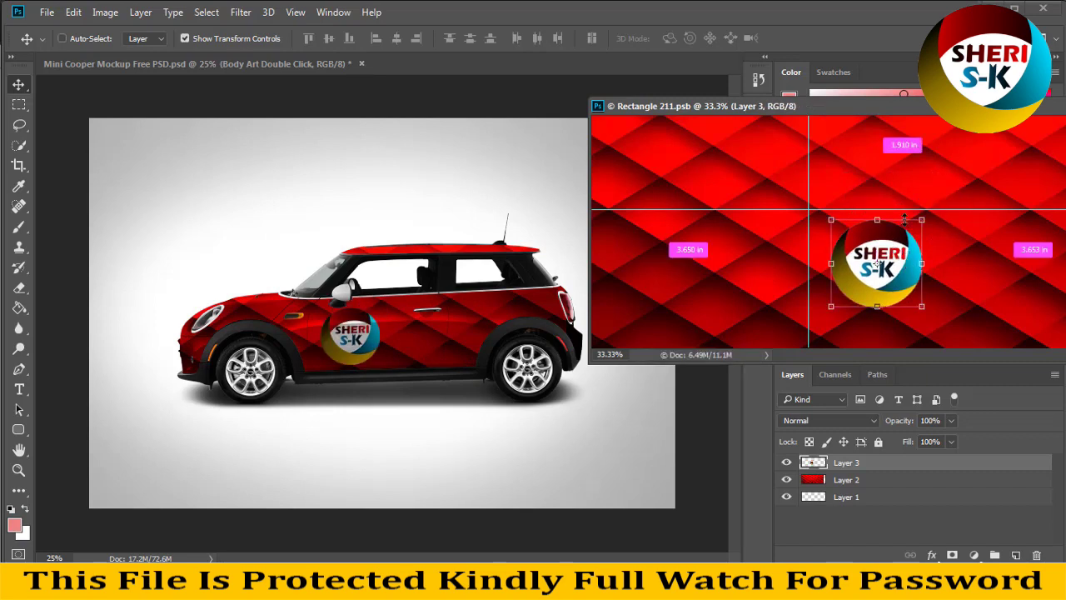
key(ctrl+minus)
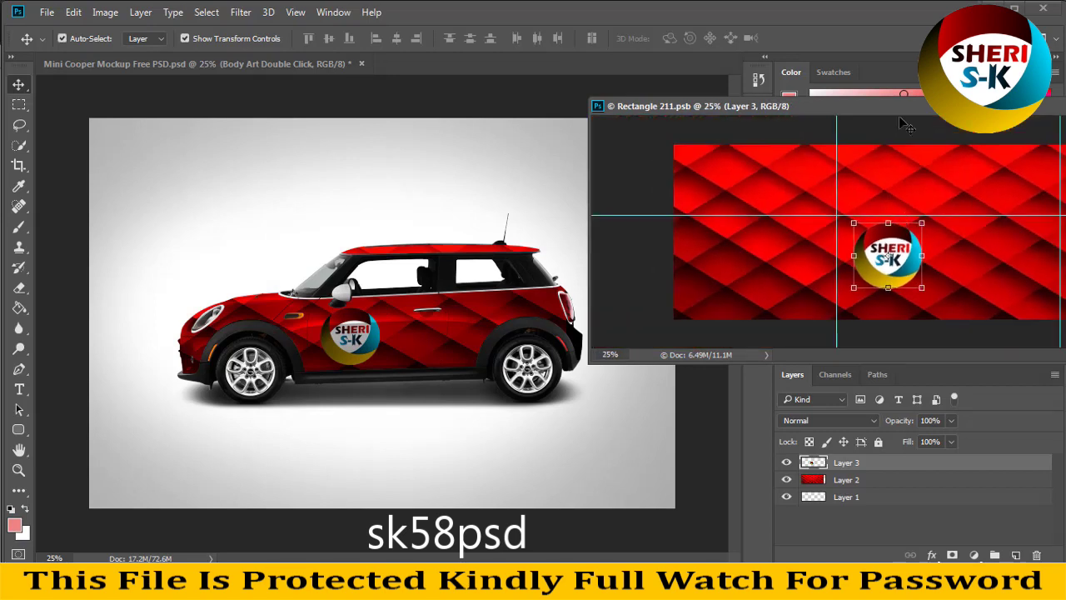
key(Delete)
key(Delete)
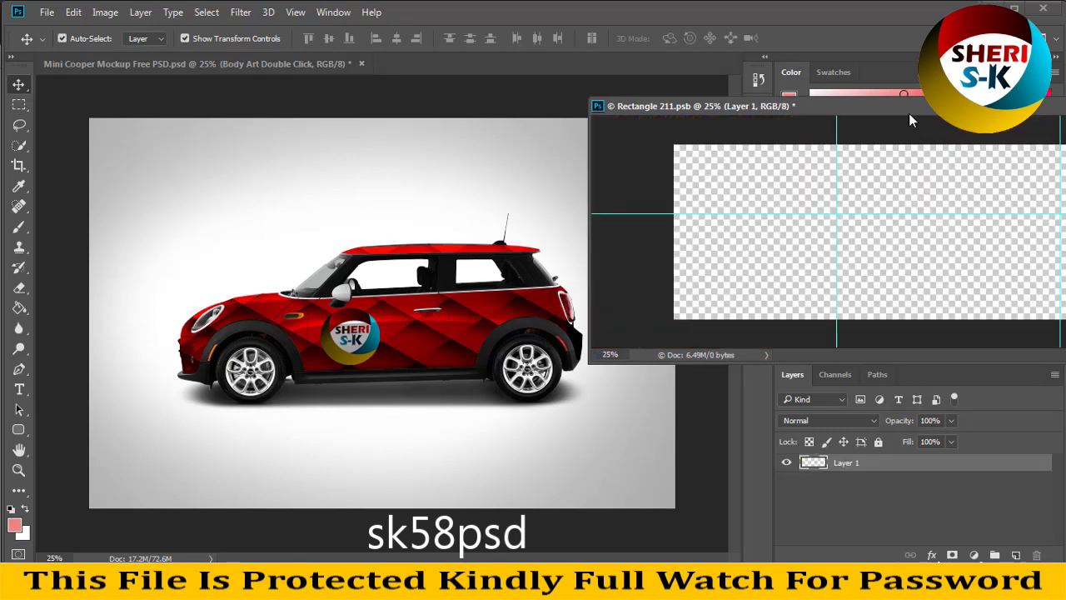
Step: Open the photo of the smiling woman at a desk
click(47, 11)
click(60, 46)
scroll(414, 258, down, 5)
scroll(392, 264, down, 2)
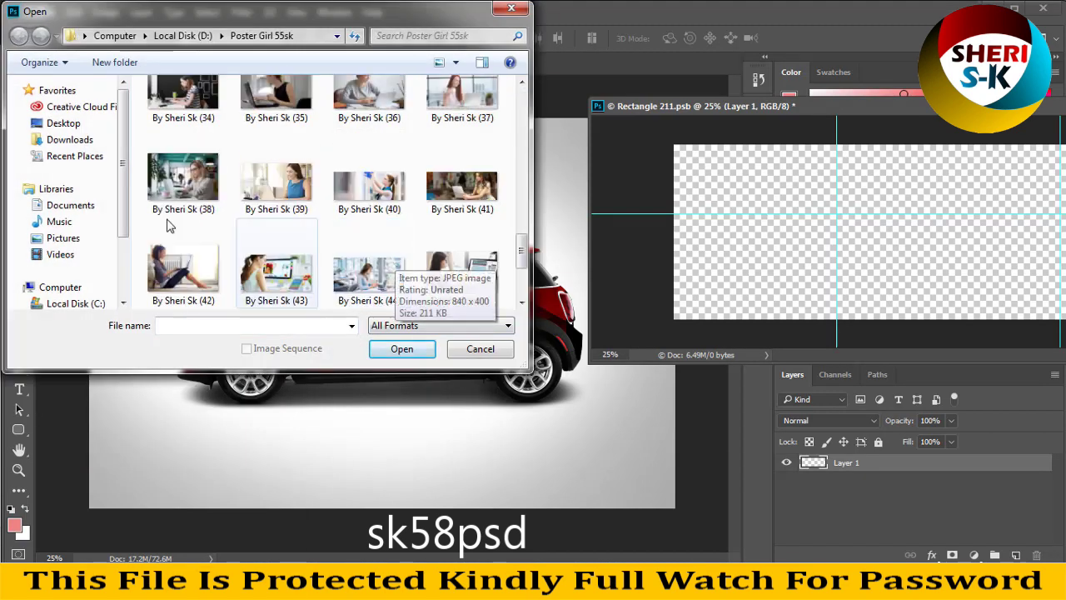
click(276, 183)
click(401, 352)
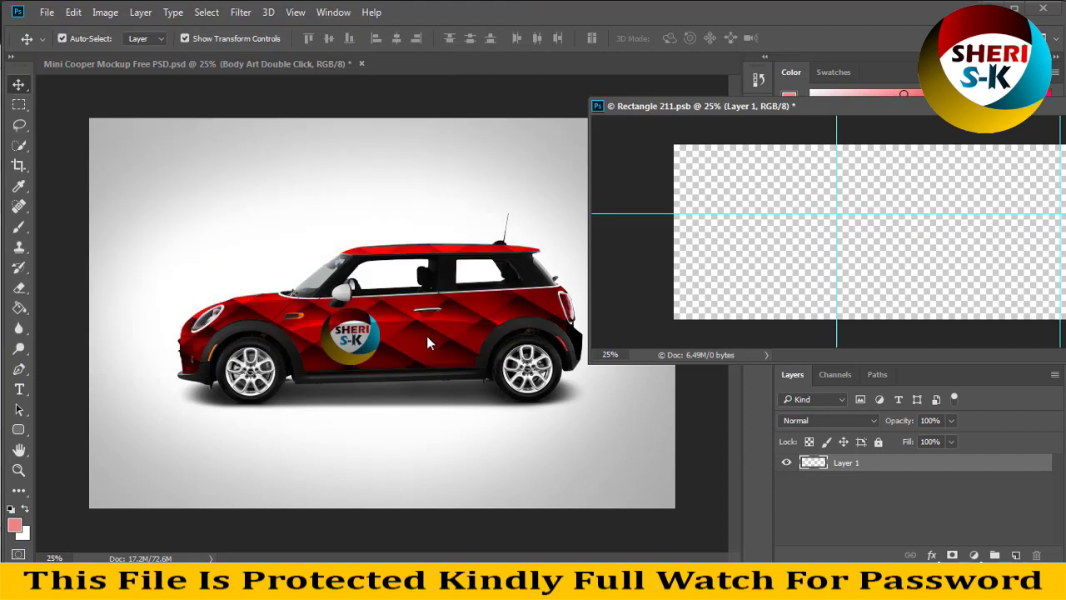
Step: Copy the woman photo into Rectangle 211.psb, scale it across the guides, and save
drag(944, 123, 975, 233)
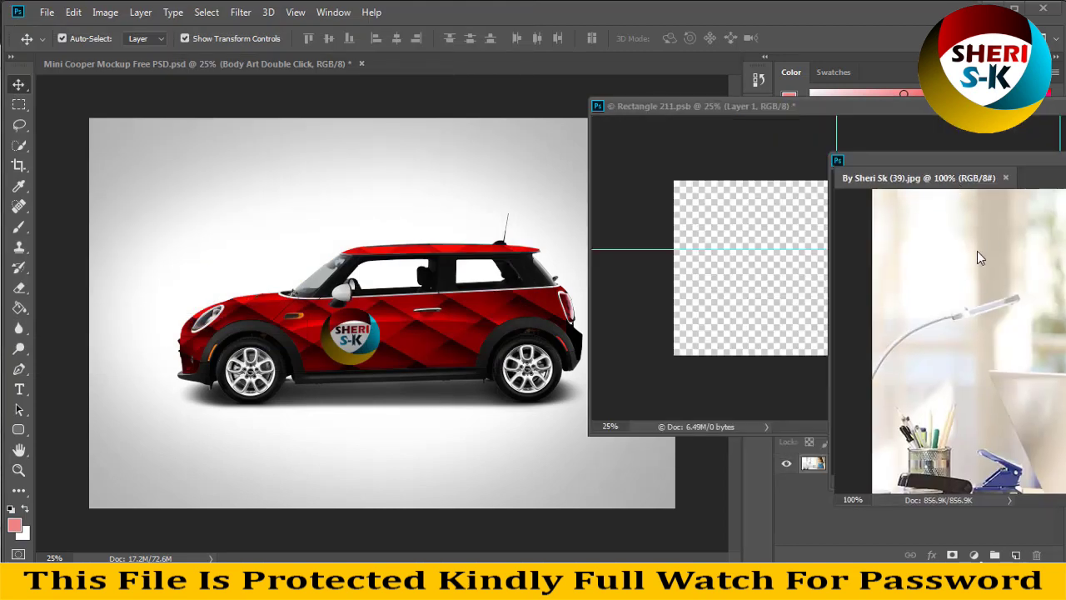
drag(740, 278, 825, 263)
key(ctrl+minus)
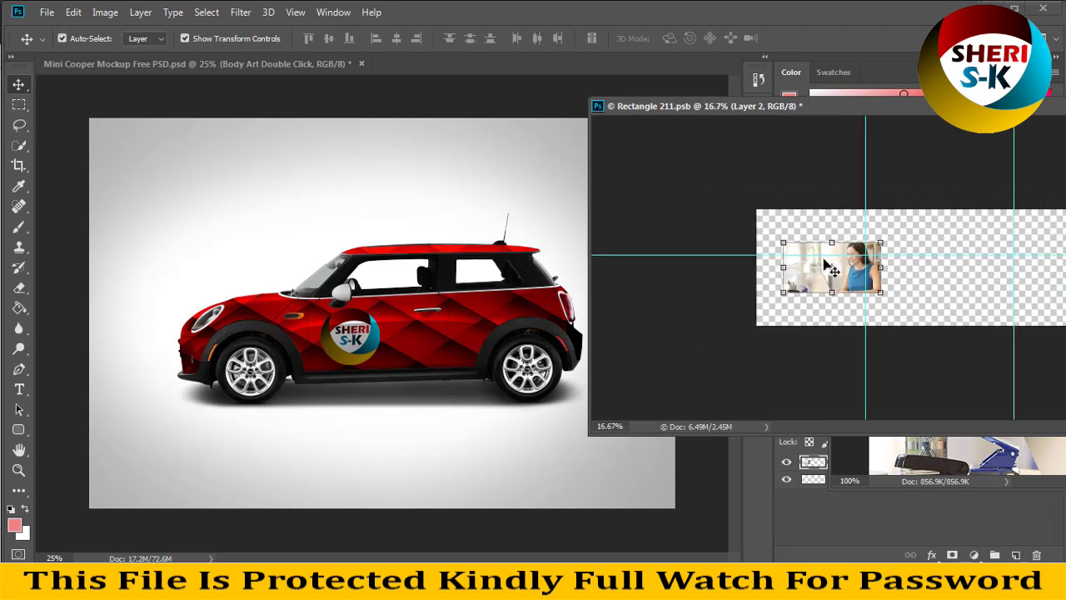
drag(806, 107, 625, 112)
drag(678, 254, 681, 247)
mouse_move(689, 283)
mouse_down()
mouse_move(667, 241)
mouse_move(912, 366)
mouse_move(930, 354)
mouse_up()
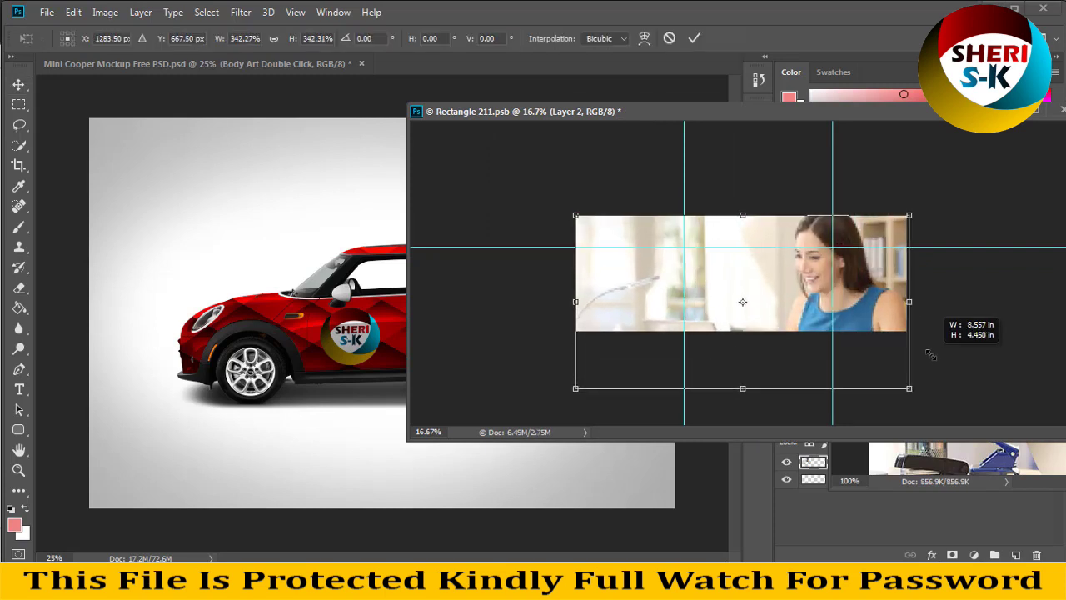
key(Return)
drag(809, 279, 806, 244)
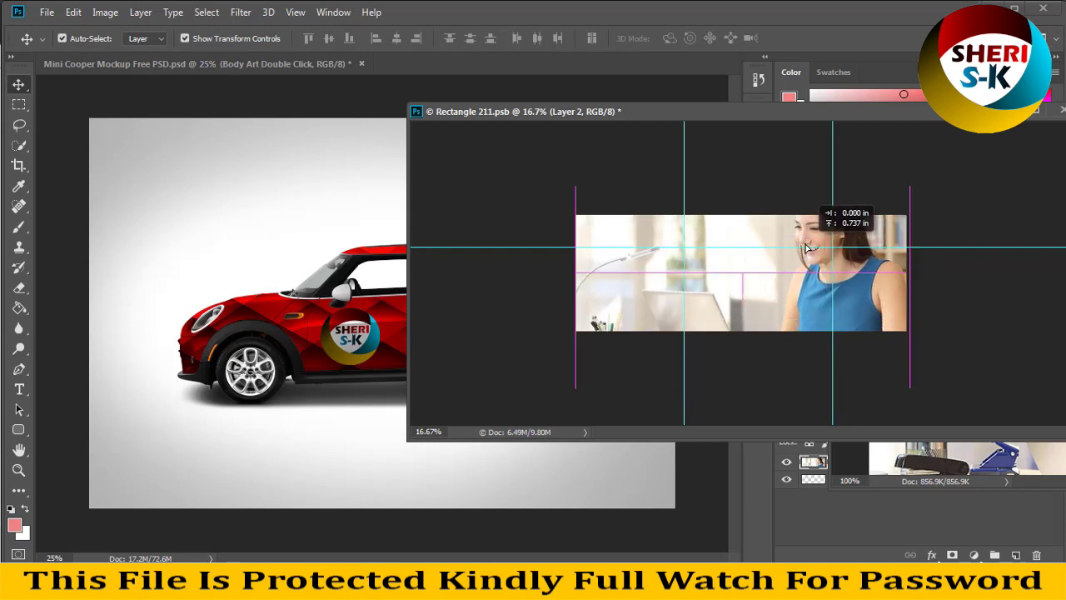
key(ctrl+s)
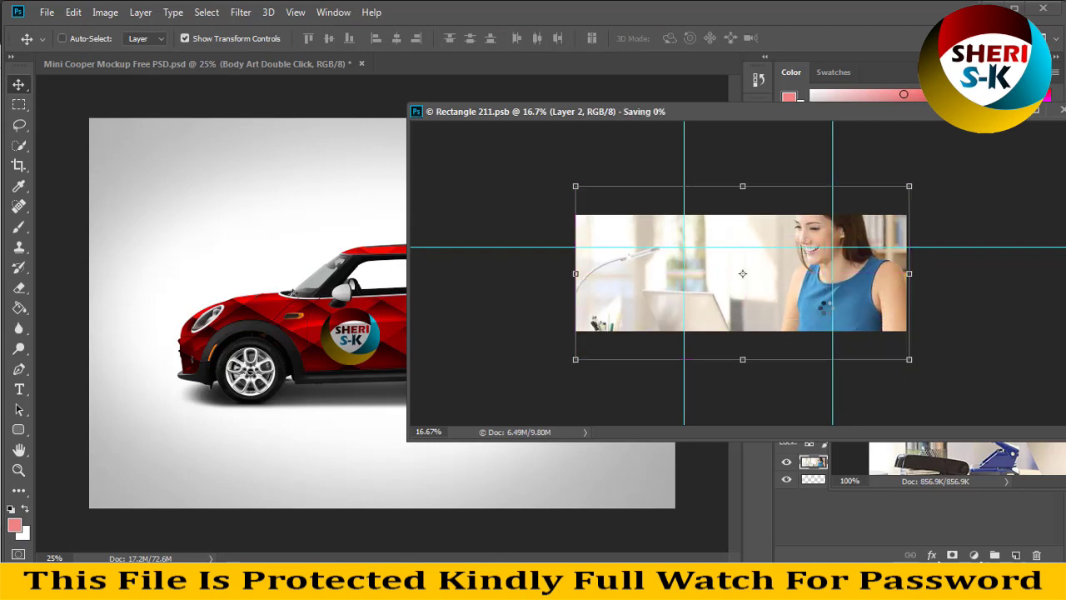
drag(578, 116, 768, 482)
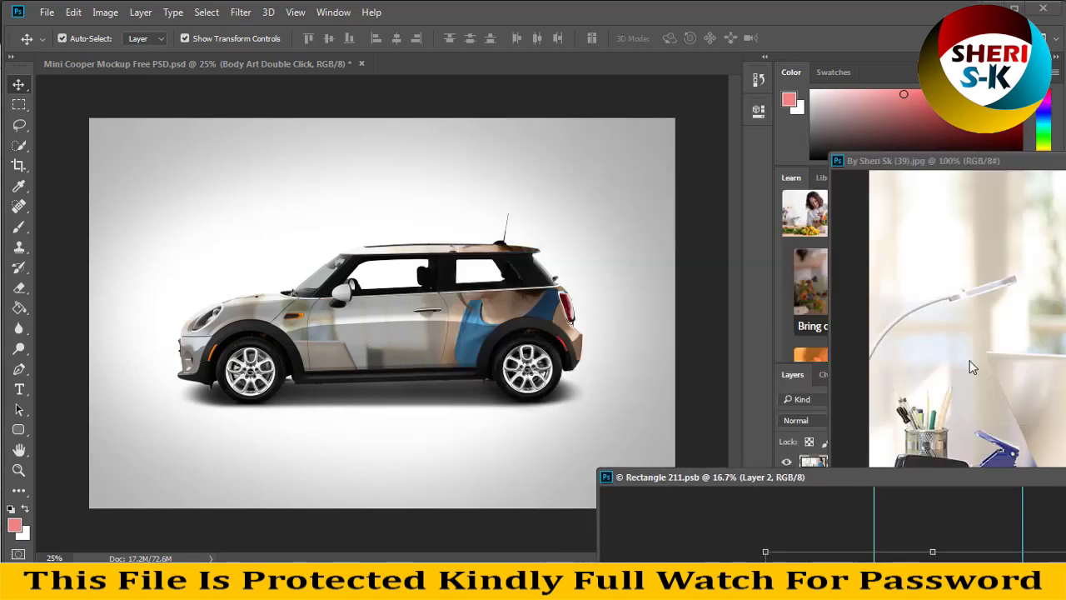
drag(942, 476, 813, 156)
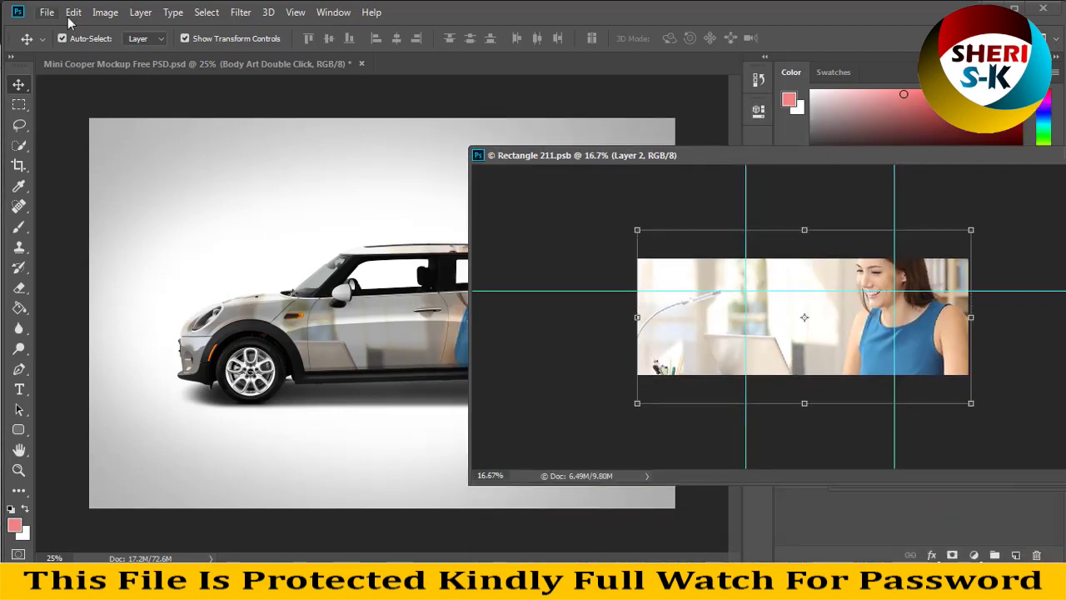
Step: Flip the woman photo canvas horizontally and save so the Mini shows it
click(105, 12)
mouse_move(134, 155)
click(326, 223)
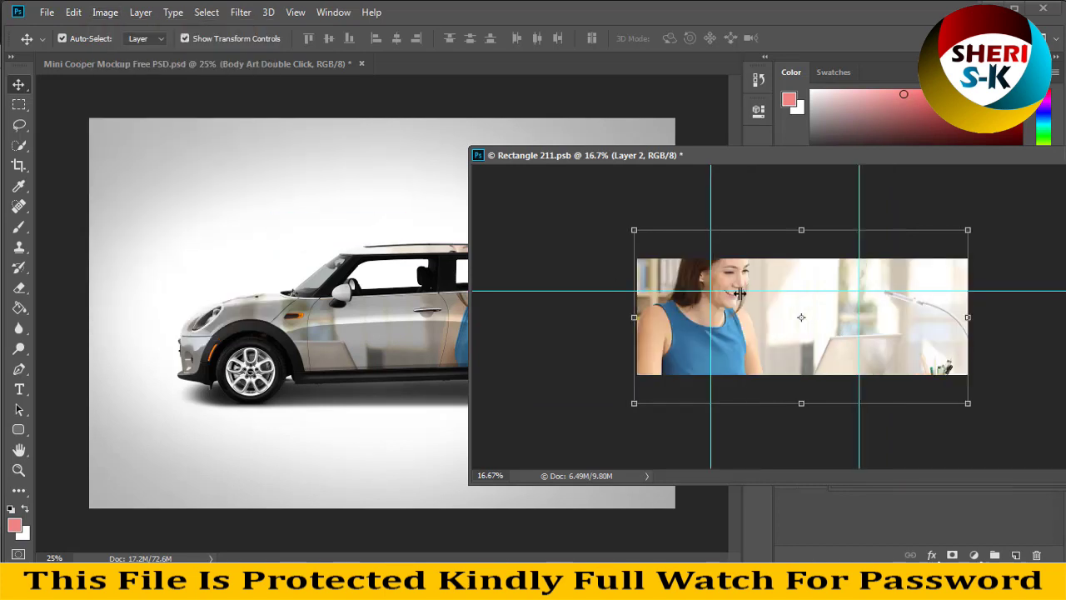
key(ctrl+s)
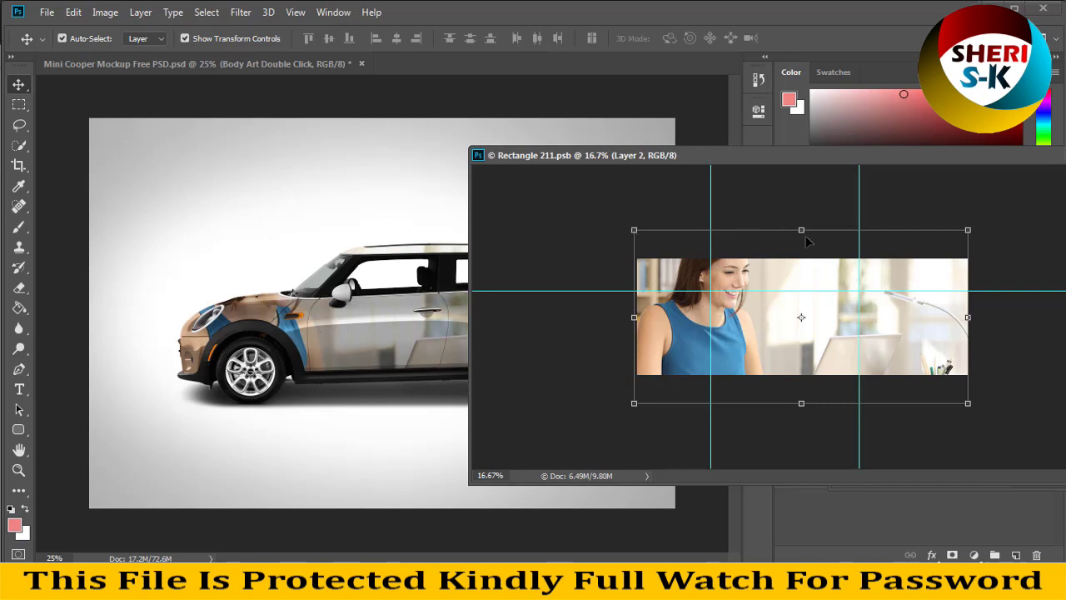
Step: Squash the photo's height, shift it right along the Mini's side, and save
drag(801, 231, 806, 251)
drag(797, 405, 799, 375)
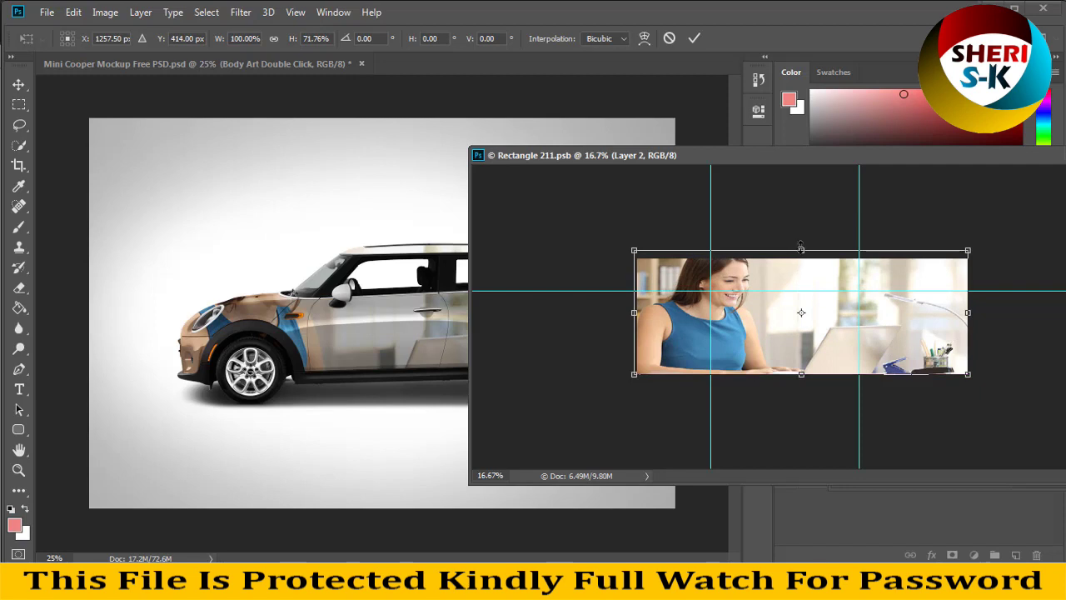
drag(801, 247, 802, 256)
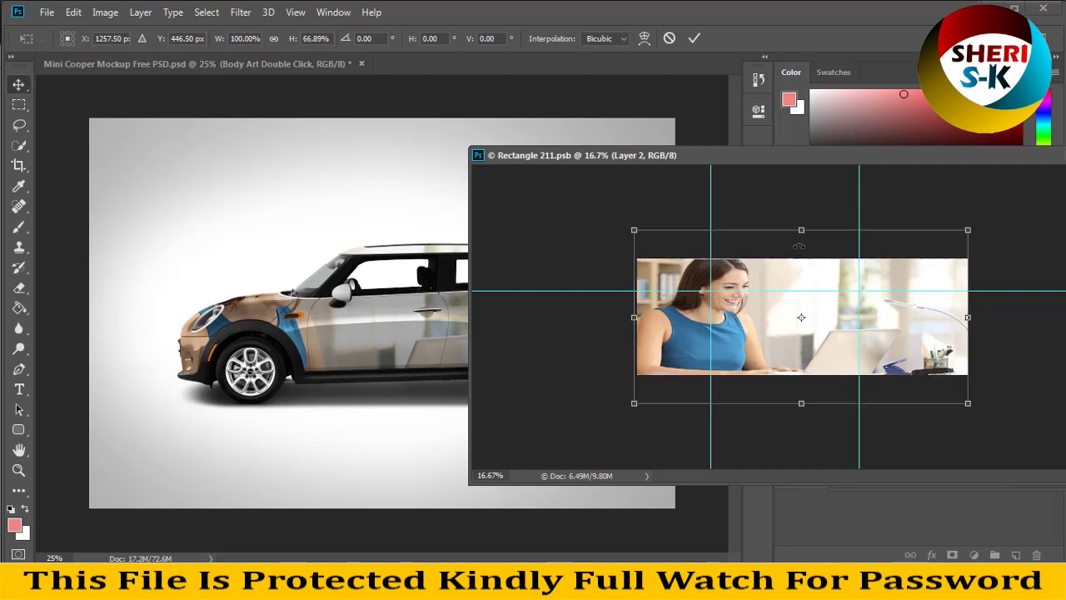
key(Return)
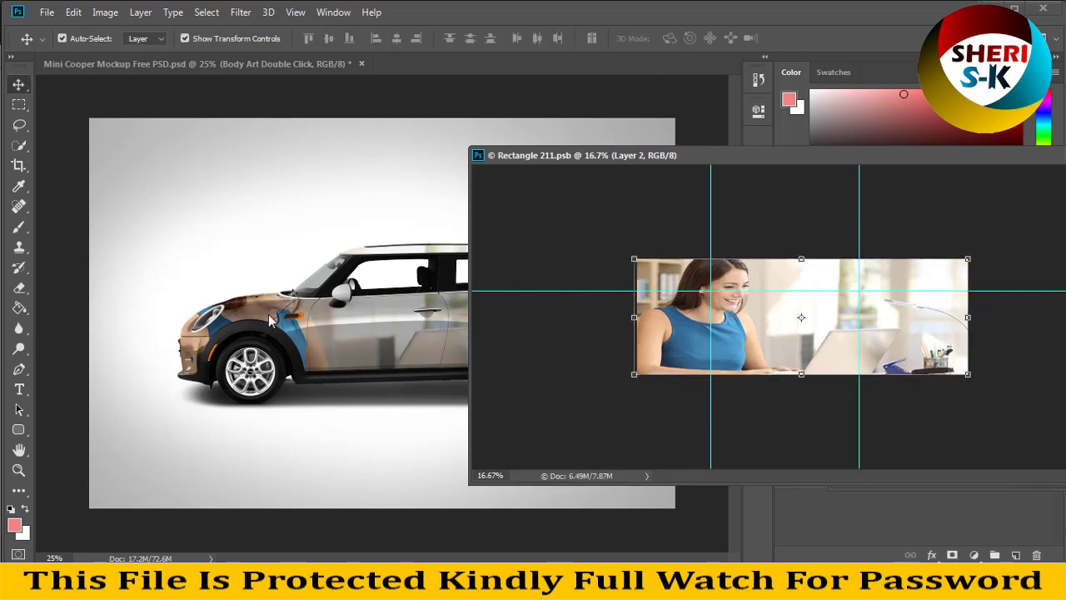
drag(763, 321, 868, 323)
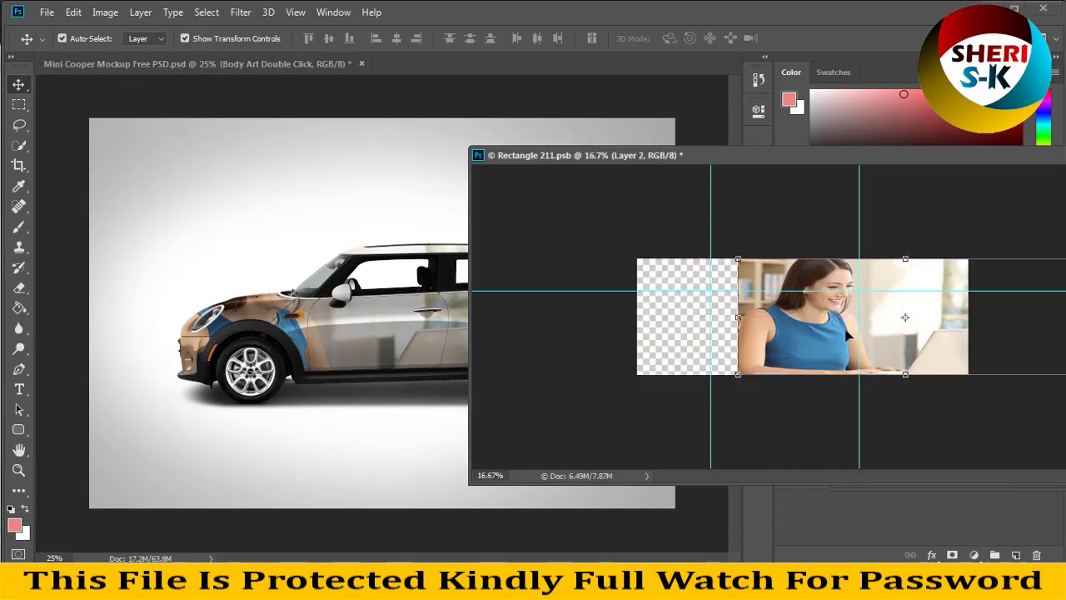
key(ctrl+s)
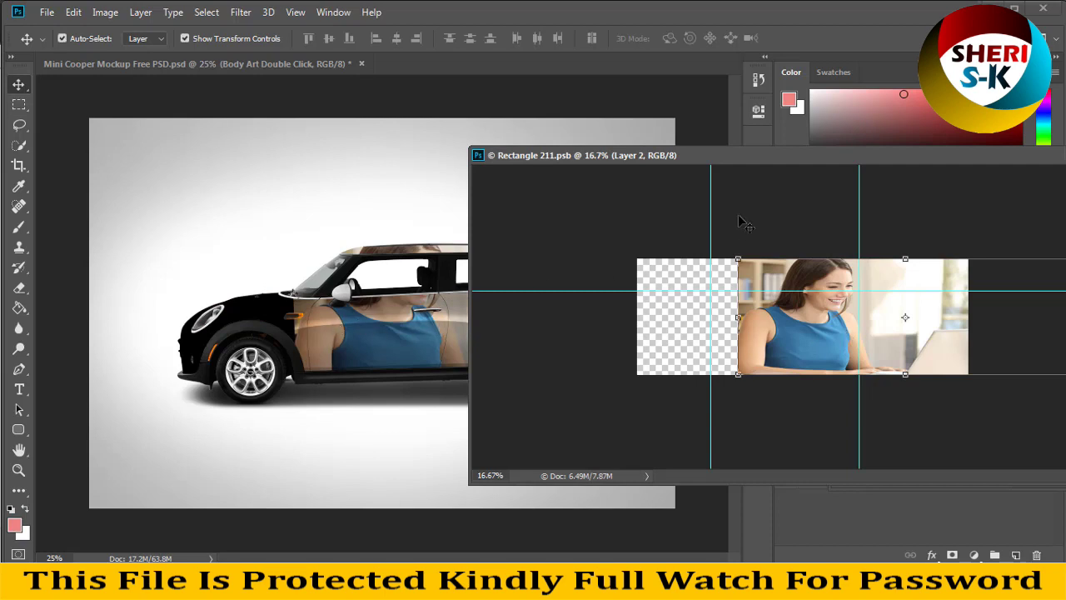
Step: Move aside and tuck away the Rectangle 211.psb smart object and photo windows
drag(718, 155, 317, 148)
click(713, 152)
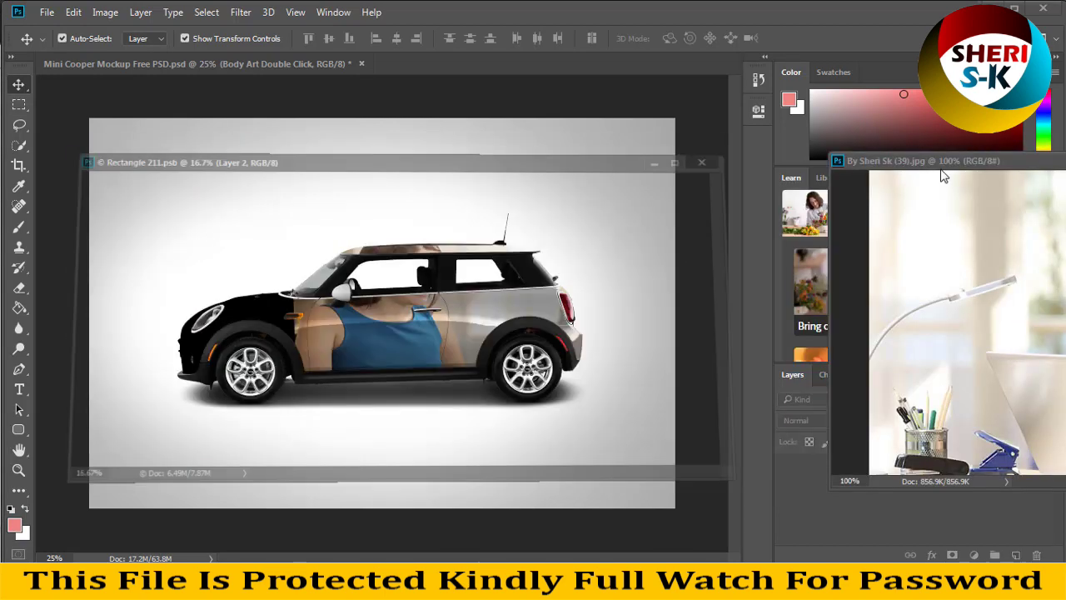
drag(945, 169, 324, 270)
click(839, 273)
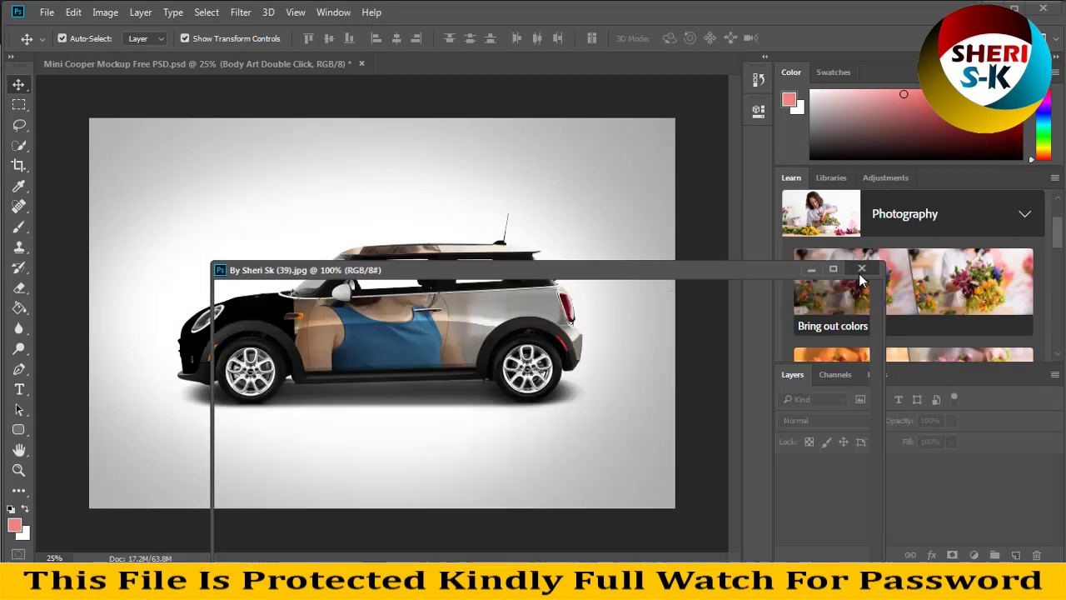